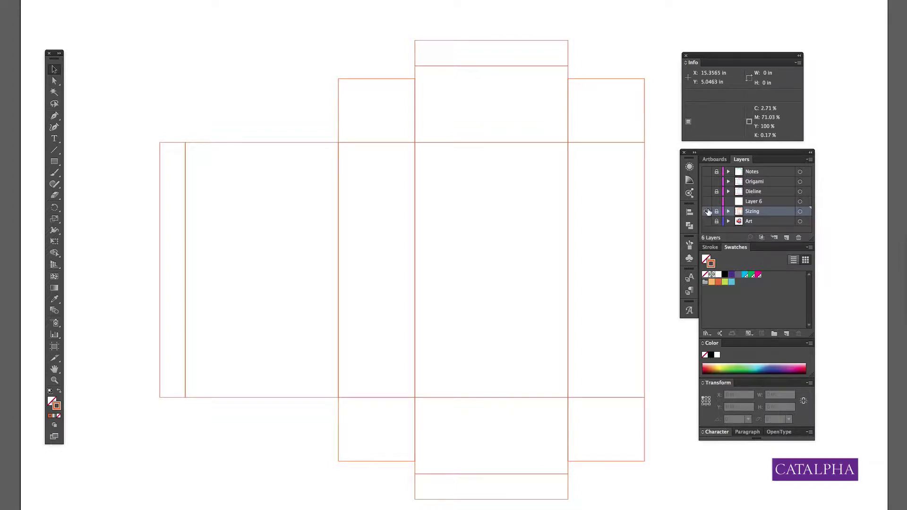
- Hide the Sizing layer, show Layer 6, and draw a 3 in wide by 5 in high rectangle on it as the main panel
{"action": "left_click", "coordinate": [706, 210]}
{"action": "left_click", "coordinate": [706, 201]}
{"action": "key", "text": "m"}
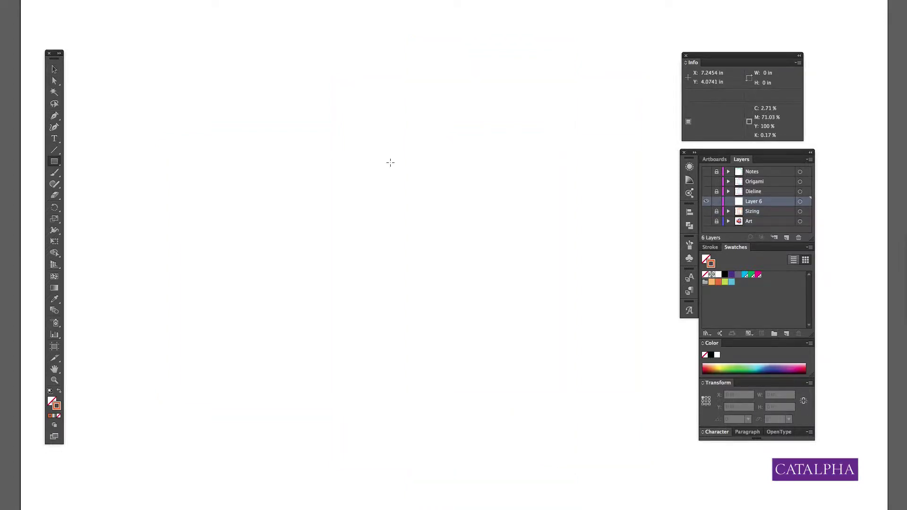
{"action": "left_click", "coordinate": [390, 162]}
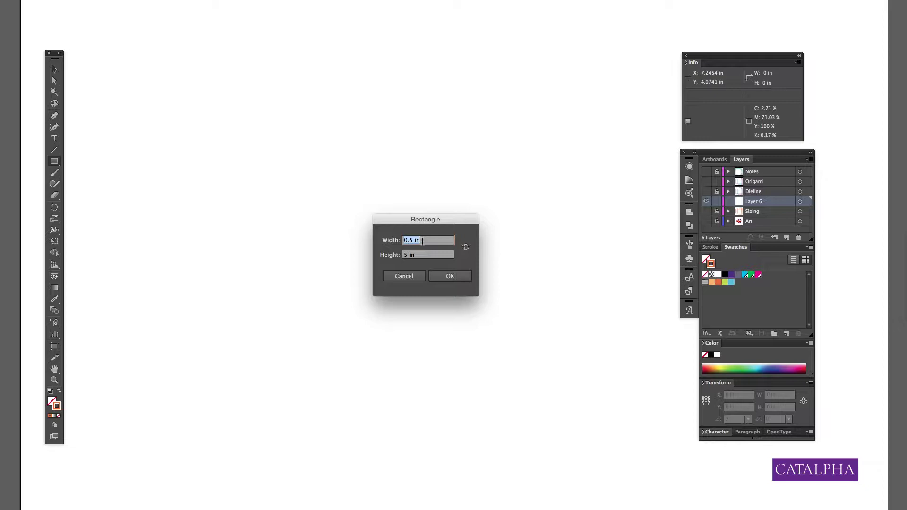
{"action": "type", "text": "3"}
{"action": "left_click", "coordinate": [464, 280]}
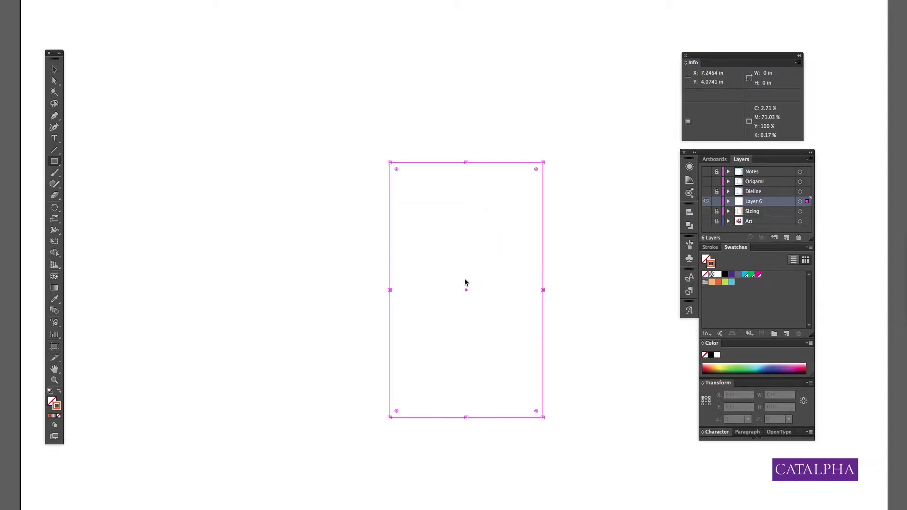
{"action": "left_click", "coordinate": [54, 69]}
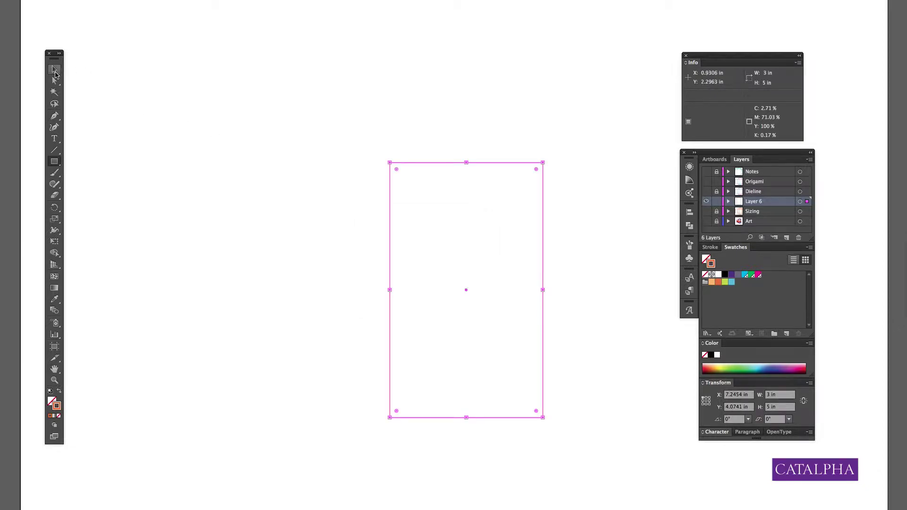
{"action": "left_click", "coordinate": [319, 63]}
- Add 1.5 in wide by 5 in high side panels flush against the left and right edges of the main panel
{"action": "left_click", "coordinate": [55, 162]}
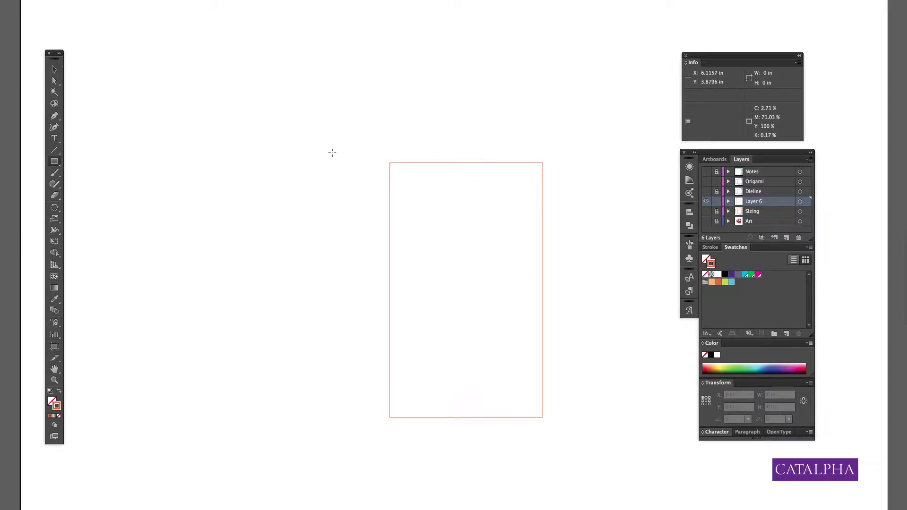
{"action": "left_click", "coordinate": [332, 152]}
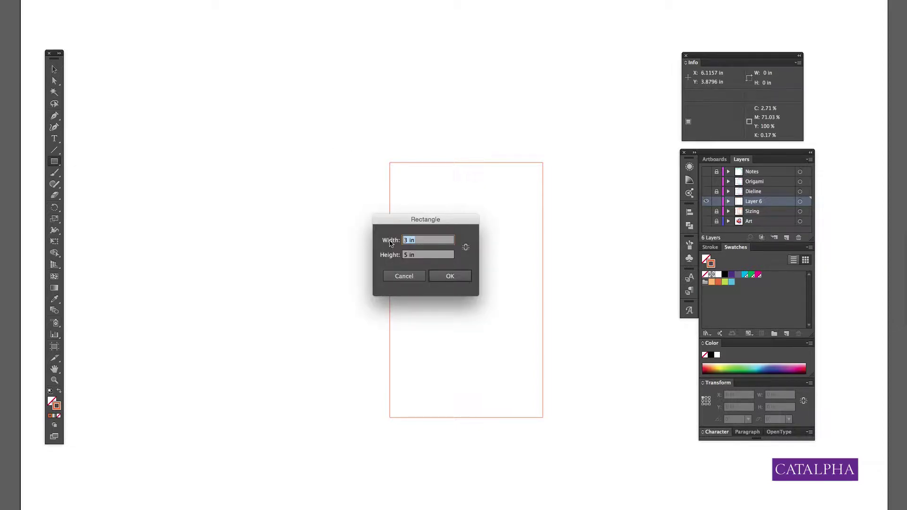
{"action": "type", "text": "1.5"}
{"action": "key", "text": "Return"}
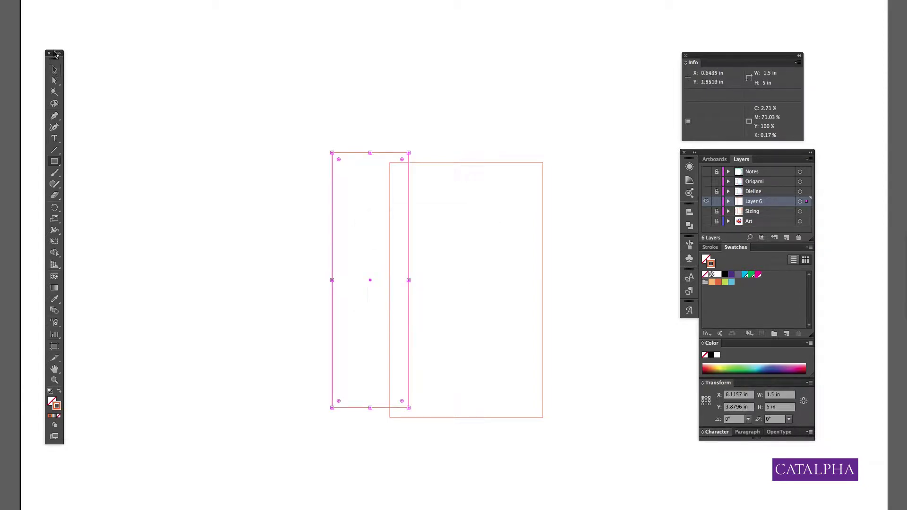
{"action": "left_click", "coordinate": [55, 69]}
{"action": "left_click", "coordinate": [438, 104]}
{"action": "left_click_drag", "start_coordinate": [409, 152], "coordinate": [390, 164]}
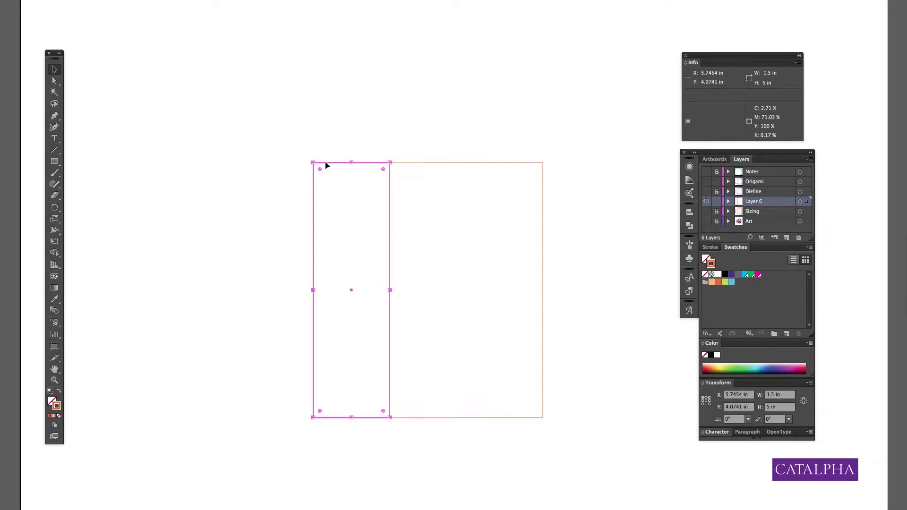
{"action": "left_click_drag", "start_coordinate": [326, 165], "coordinate": [543, 163]}
- Draw a 3 in wide by 5 in high back panel and snap it to the outer edge of the left side panel
{"action": "key", "text": "m"}
{"action": "left_click", "coordinate": [263, 93]}
{"action": "type", "text": "3"}
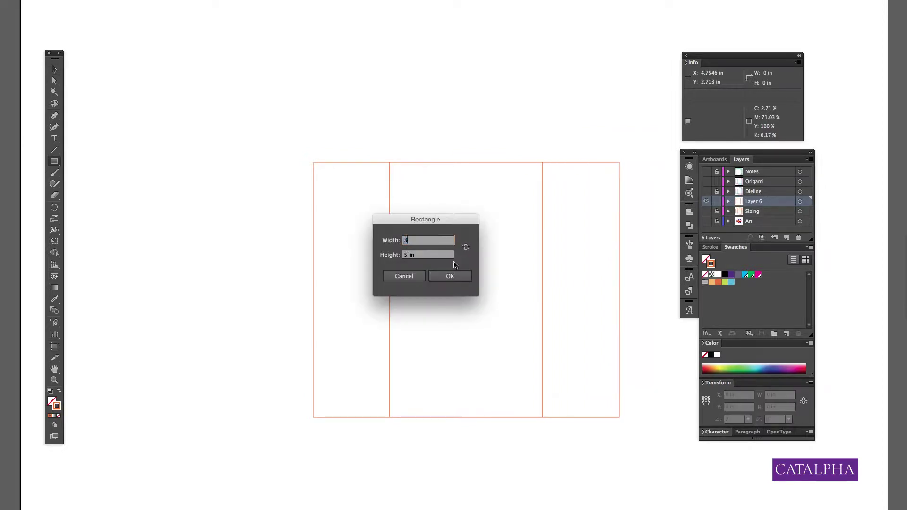
{"action": "left_click", "coordinate": [450, 276]}
{"action": "key", "text": "v"}
{"action": "left_click_drag", "start_coordinate": [415, 93], "coordinate": [314, 163]}
- Draw a 0.5 in wide by 5 in high glue flap and snap it to the outer edge of the back panel
{"action": "key", "text": "m"}
{"action": "left_click", "coordinate": [362, 239]}
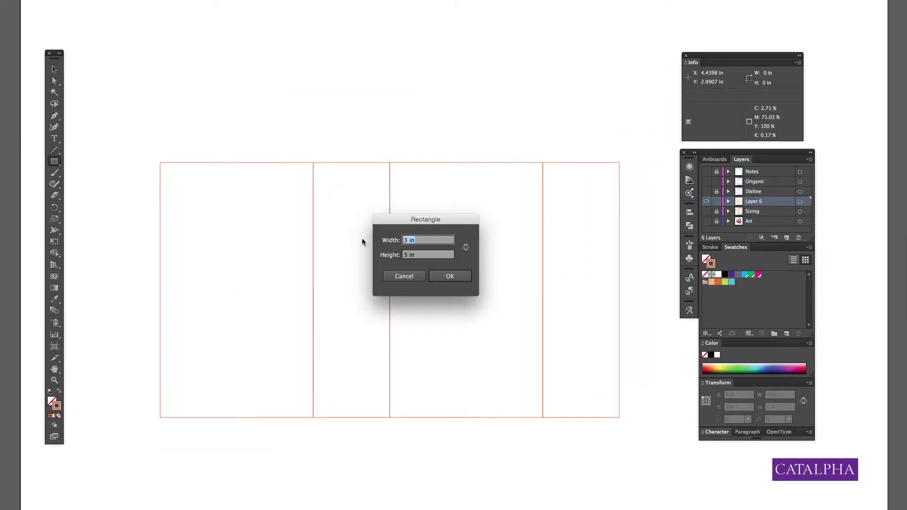
{"action": "type", "text": ".5"}
{"action": "left_click", "coordinate": [450, 276]}
{"action": "key", "text": "v"}
{"action": "left_click_drag", "start_coordinate": [274, 106], "coordinate": [160, 163]}
- Draw a 3 in wide by 1.5 in high top panel and snap it to the main panel's upper edge
{"action": "key", "text": "m"}
{"action": "left_click", "coordinate": [422, 257]}
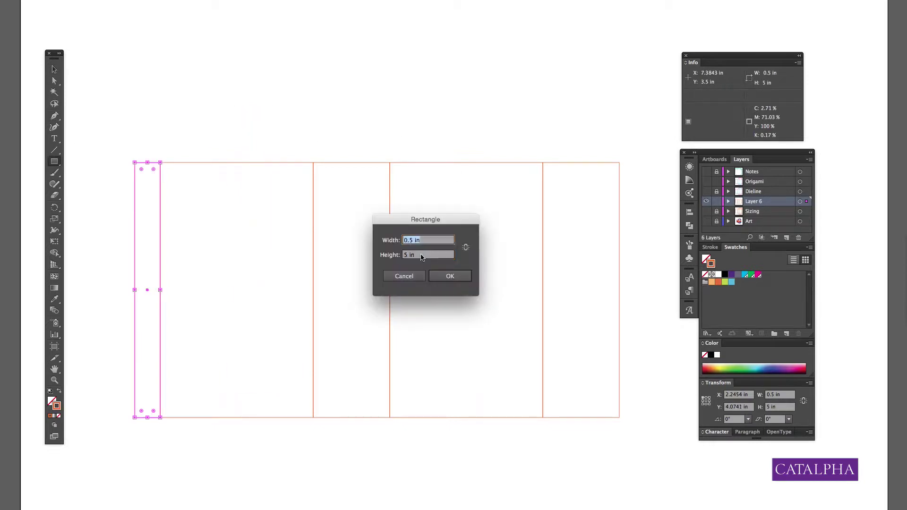
{"action": "key", "text": "Tab"}
{"action": "type", "text": "1.5"}
{"action": "key", "text": "Tab"}
{"action": "type", "text": "3"}
{"action": "key", "text": "Return"}
{"action": "key", "text": "v"}
{"action": "left_click_drag", "start_coordinate": [550, 210], "coordinate": [543, 163]}
{"action": "key", "text": "super+shift+a"}
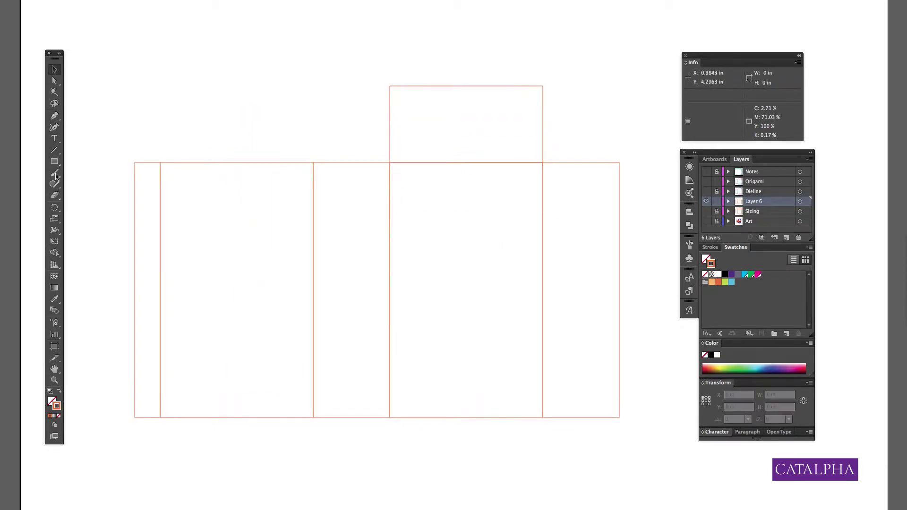
- Draw a 3 in wide by 0.5 in high tuck flap and snap it to the upper edge of the top panel
{"action": "left_click", "coordinate": [55, 162]}
{"action": "left_click", "coordinate": [413, 50]}
{"action": "left_click", "coordinate": [393, 253]}
{"action": "type", "text": ".5"}
{"action": "key", "text": "Return"}
{"action": "left_click", "coordinate": [54, 67]}
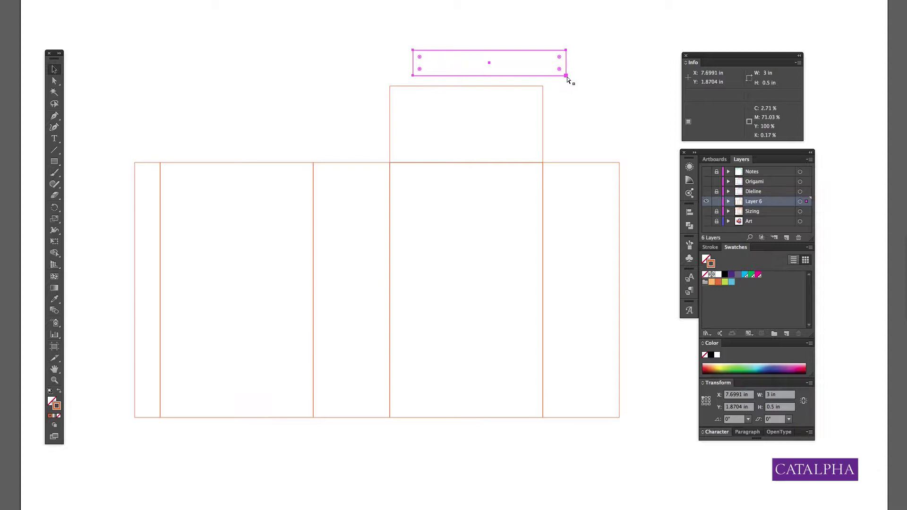
{"action": "left_click_drag", "start_coordinate": [566, 76], "coordinate": [543, 86]}
- Copy the top panel with its tuck flap, flip the copy upside down, and snap it to the main panel's lower edge
{"action": "left_click_drag", "start_coordinate": [568, 61], "coordinate": [574, 264]}
{"action": "key", "text": "r"}
{"action": "key", "text": "v"}
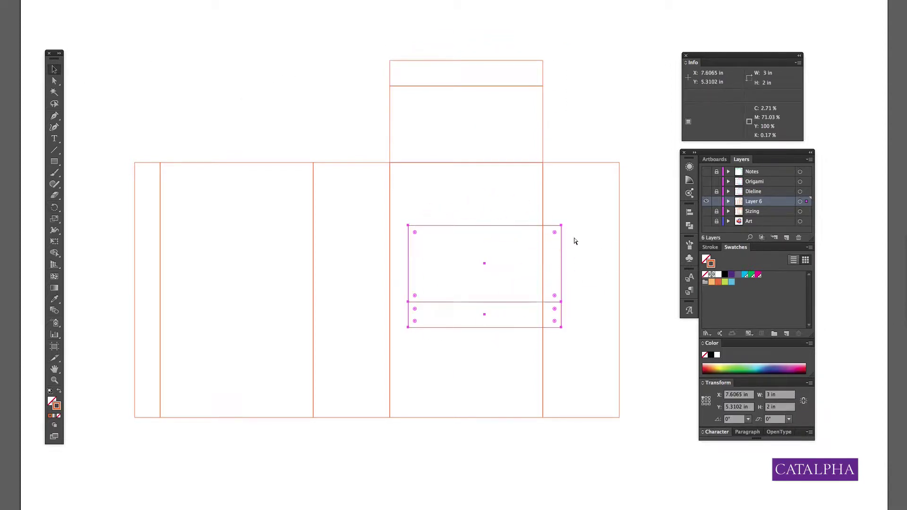
{"action": "key", "text": "v"}
{"action": "left_click_drag", "start_coordinate": [561, 226], "coordinate": [543, 419]}
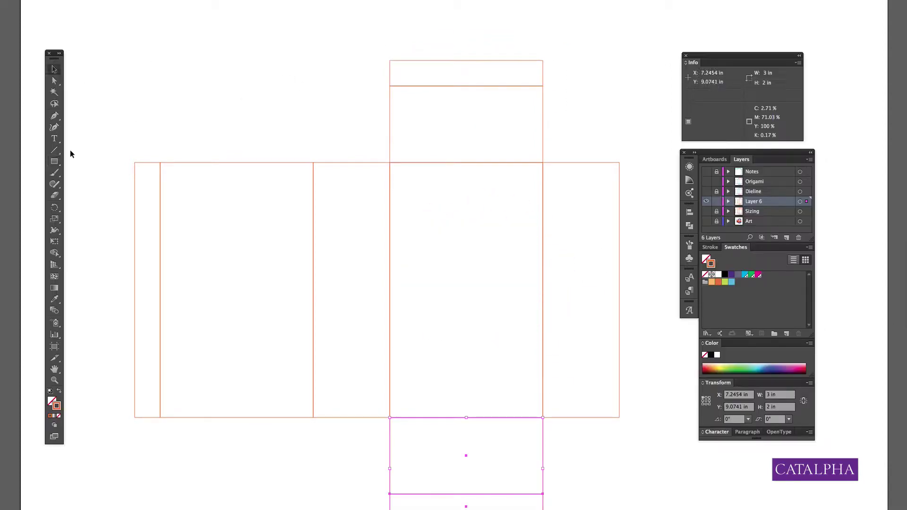
- Add 1.5 in wide by 1.25 in high dust flaps flush on the upper edges of both side panels
{"action": "key", "text": "m"}
{"action": "left_click", "coordinate": [286, 89]}
{"action": "type", "text": "1.5"}
{"action": "key", "text": "Tab"}
{"action": "type", "text": "1.25"}
{"action": "key", "text": "Return"}
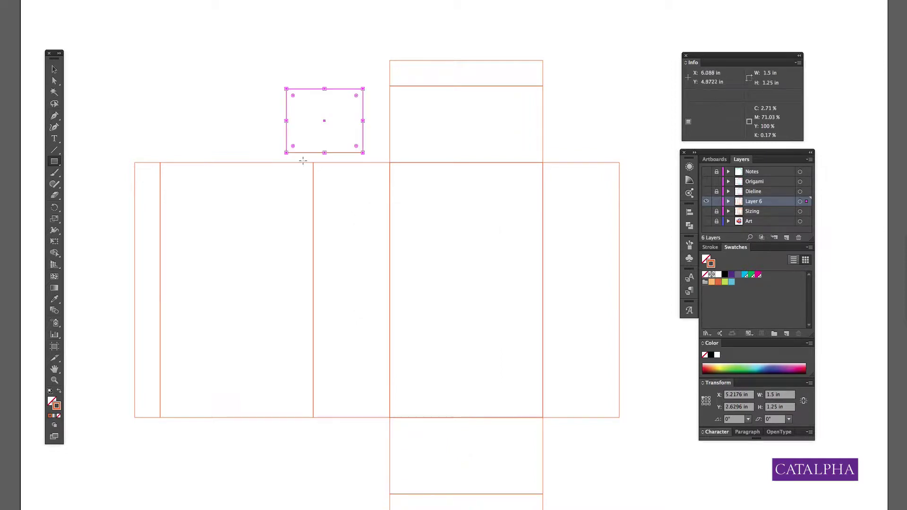
{"action": "key", "text": "v"}
{"action": "key", "text": "super+shift+a"}
{"action": "left_click_drag", "start_coordinate": [363, 153], "coordinate": [390, 163]}
{"action": "left_click_drag", "start_coordinate": [313, 162], "coordinate": [543, 163]}
- Copy the two upper dust flaps and snap the copies to the lower edges of the side panels
{"action": "left_click", "coordinate": [357, 100], "text": "shift"}
{"action": "key", "text": "super+c"}
{"action": "key", "text": "super+v"}
{"action": "left_click_drag", "start_coordinate": [409, 245], "coordinate": [390, 418]}
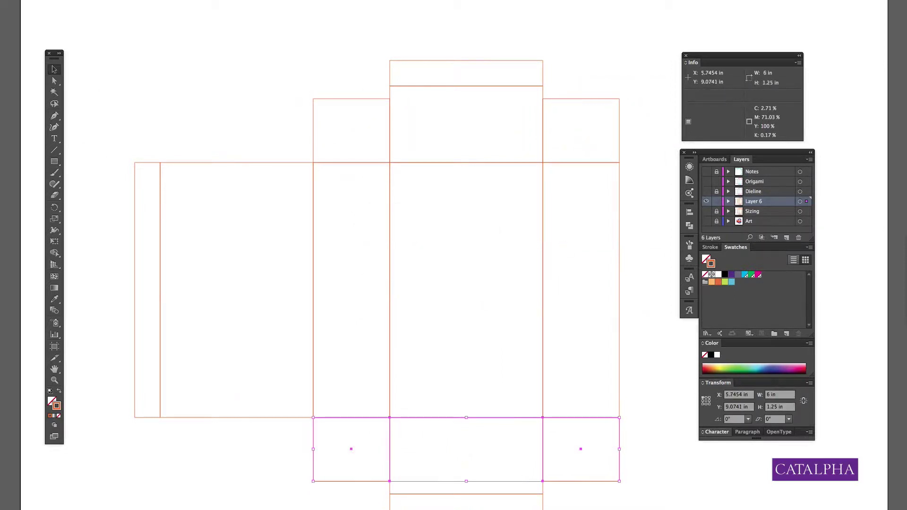
{"action": "left_click_drag", "start_coordinate": [150, 80], "coordinate": [180, 45]}
{"action": "left_click", "coordinate": [182, 47]}
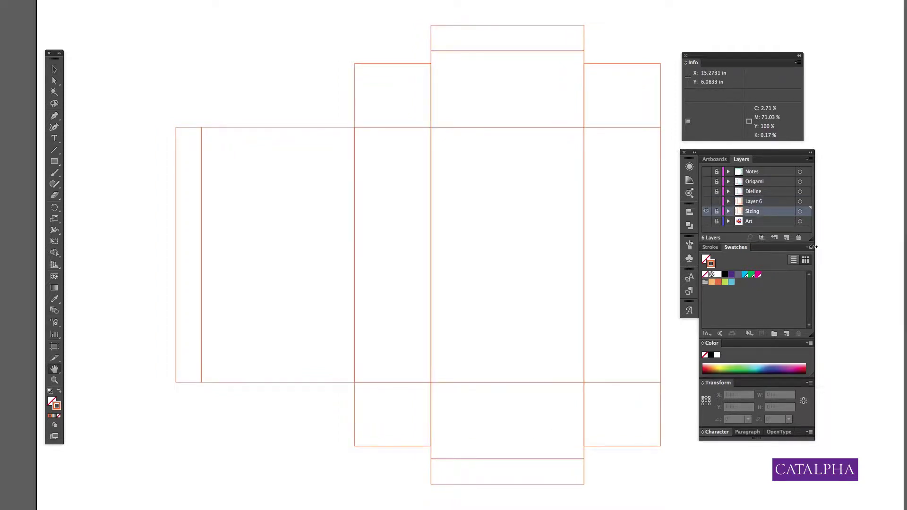
- Compare the Dieline layer with the Sizing layer by toggling it on, and hide Sizing to view the dieline alone
{"action": "left_click", "coordinate": [707, 194]}
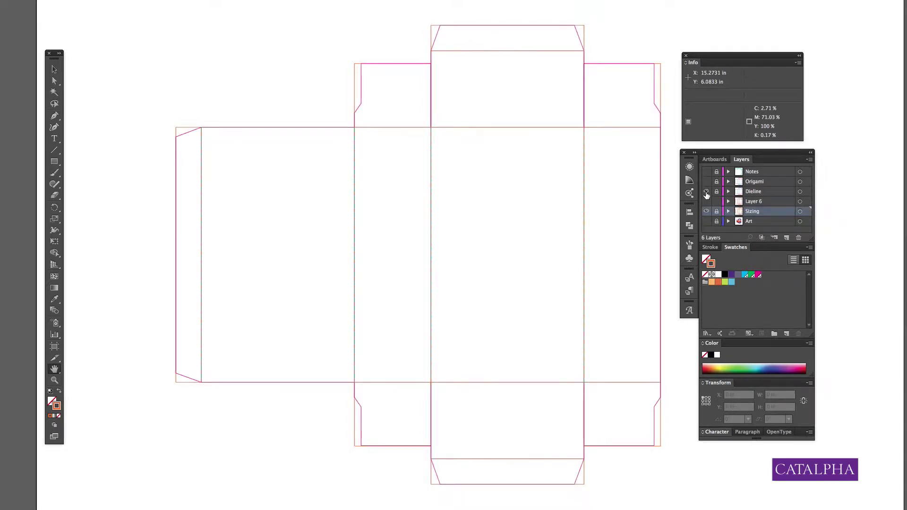
{"action": "left_click", "coordinate": [706, 192]}
{"action": "left_click", "coordinate": [706, 193]}
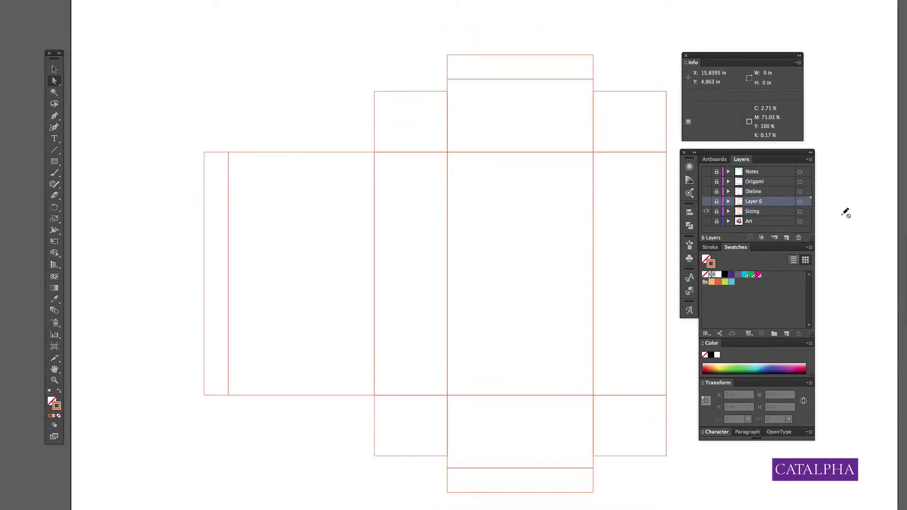
{"action": "left_click", "coordinate": [707, 201]}
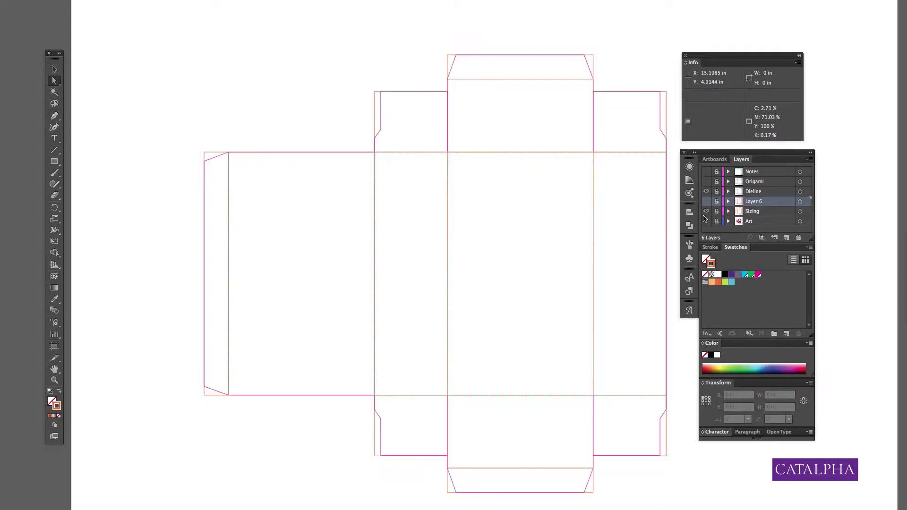
{"action": "left_click", "coordinate": [707, 211]}
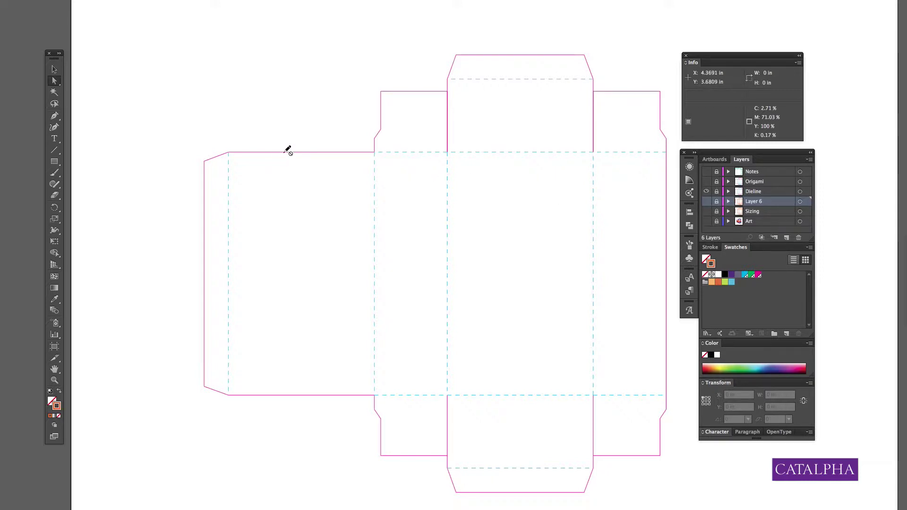
- Review the swatch options of the cyan SCORE spot color
{"action": "left_click", "coordinate": [53, 79]}
{"action": "double_click", "coordinate": [746, 275]}
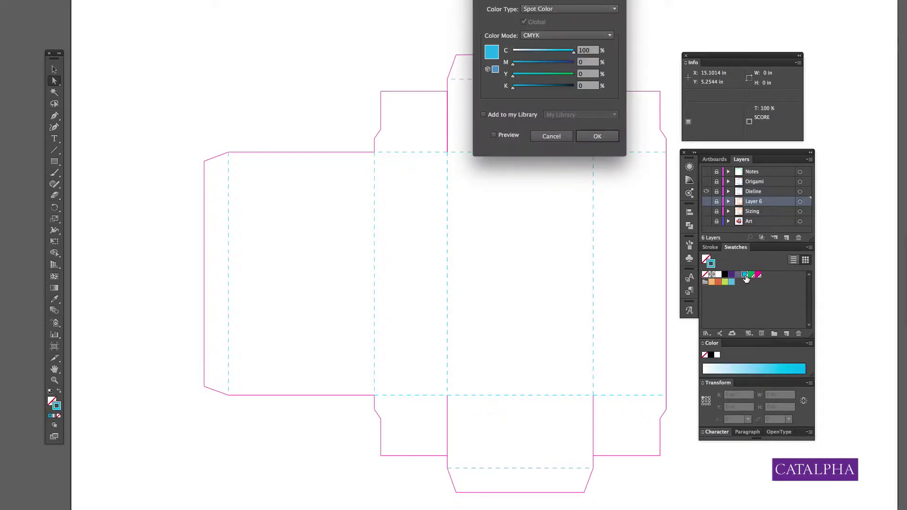
{"action": "left_click_drag", "start_coordinate": [563, 26], "coordinate": [512, 201]}
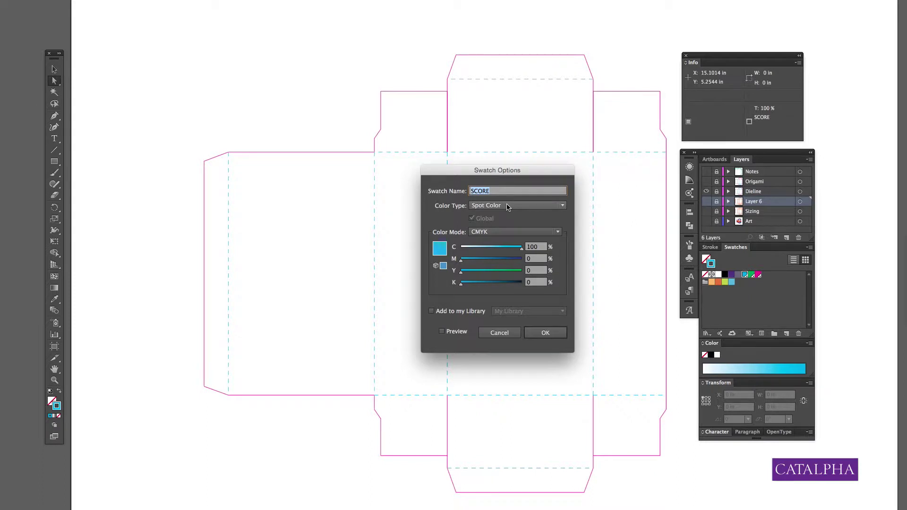
{"action": "left_click", "coordinate": [545, 333]}
- Review the swatch options of the magenta CUT spot color
{"action": "left_click", "coordinate": [758, 276]}
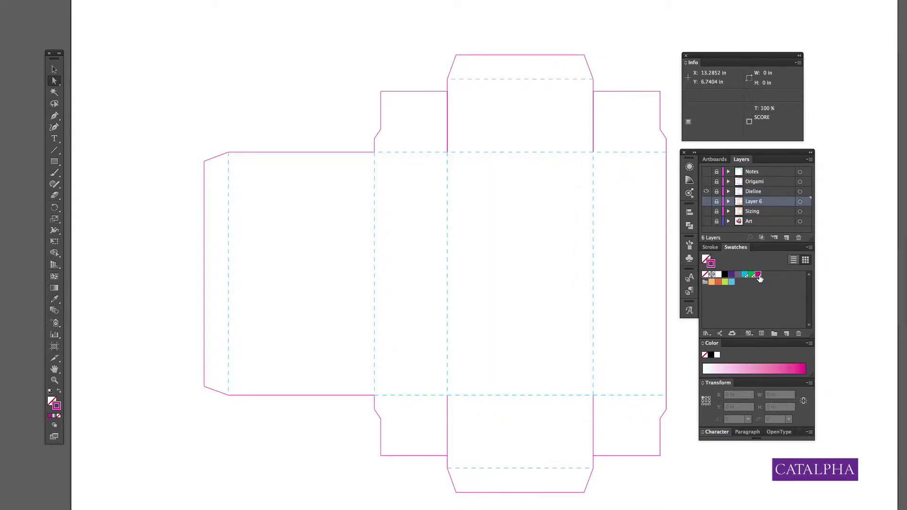
{"action": "double_click", "coordinate": [759, 276]}
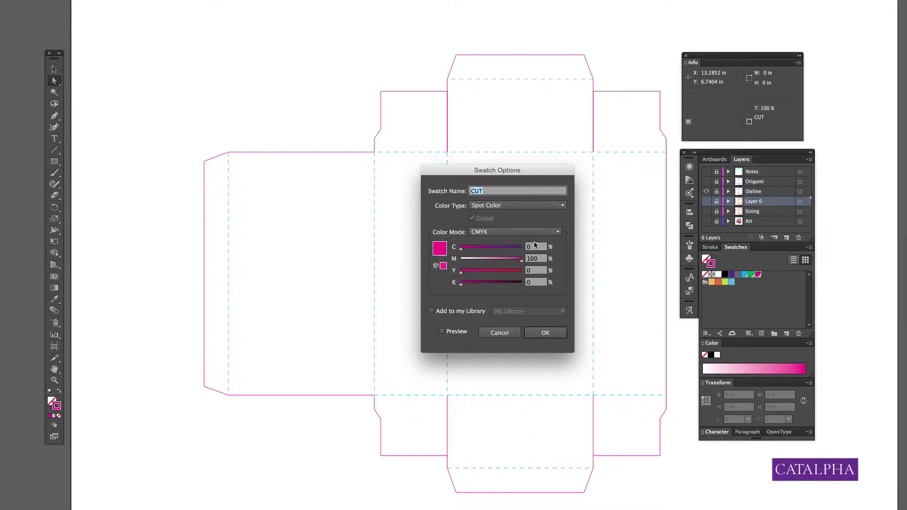
{"action": "left_click", "coordinate": [556, 335]}
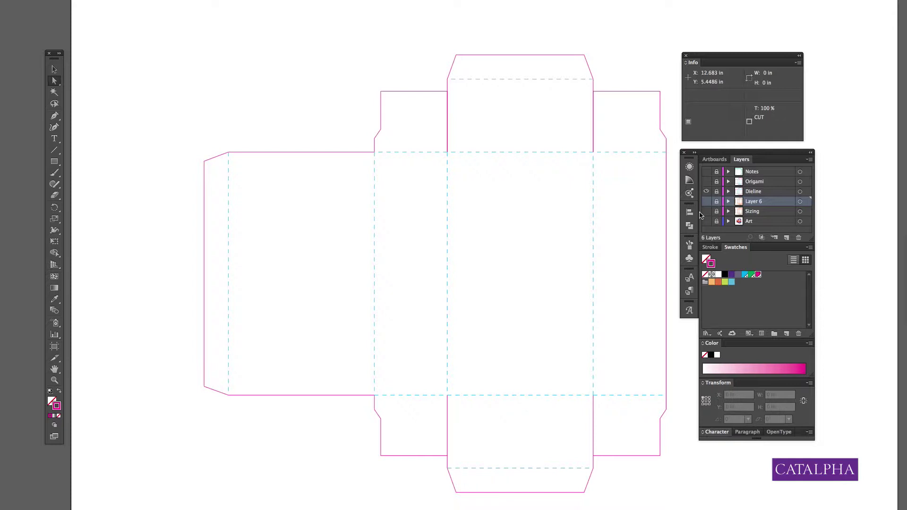
- Show the Sizing layer and duplicate it
{"action": "left_click", "coordinate": [706, 211], "text": "alt"}
{"action": "left_click", "coordinate": [754, 212]}
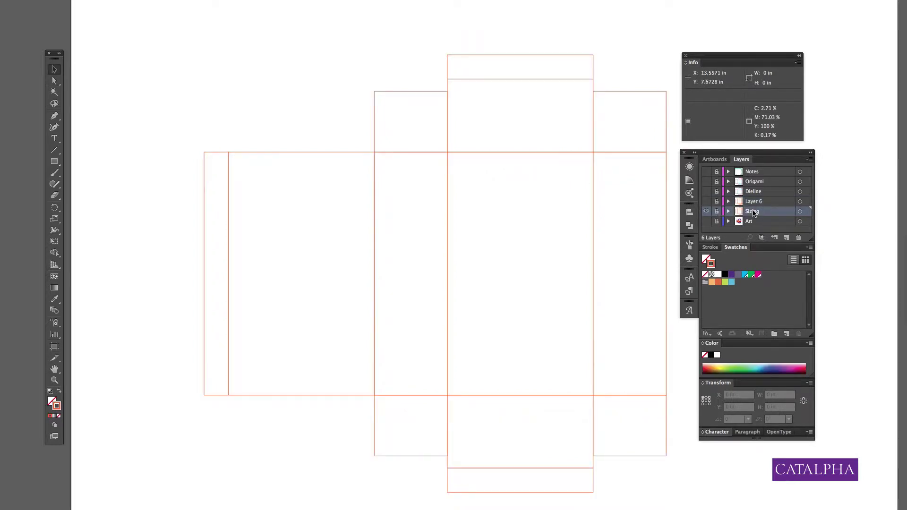
{"action": "left_click", "coordinate": [809, 160]}
{"action": "left_click", "coordinate": [851, 178]}
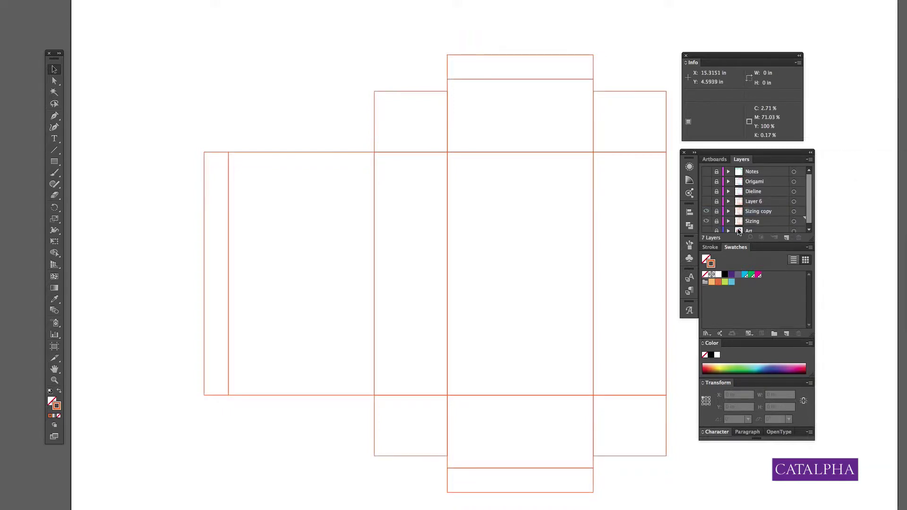
- Inspect the overlapping edges of the side and top panels on the duplicated Sizing layer with the Direct Selection tool
{"action": "key", "text": "a"}
{"action": "left_click", "coordinate": [474, 240]}
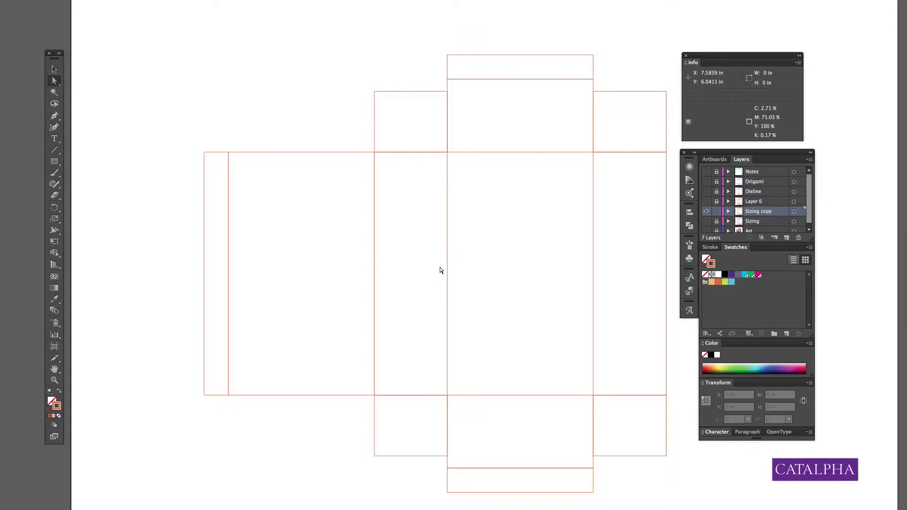
{"action": "left_click_drag", "start_coordinate": [456, 282], "coordinate": [617, 345]}
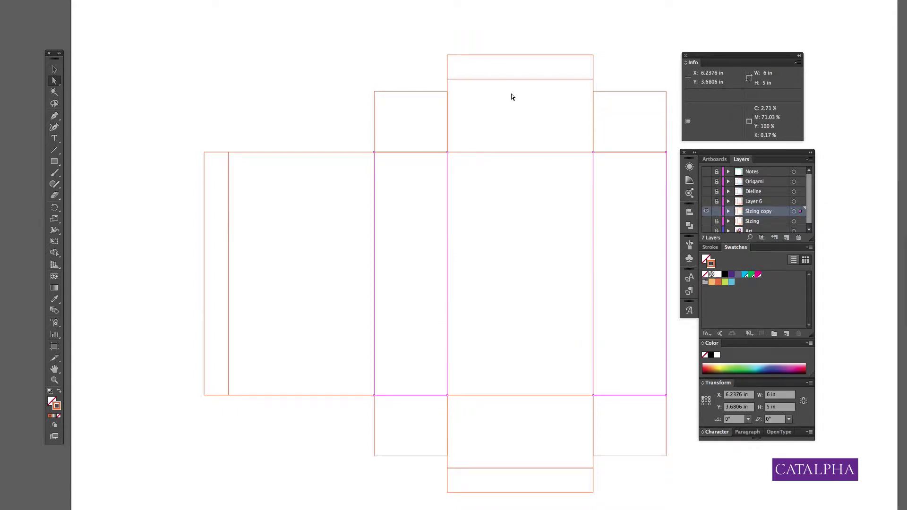
{"action": "left_click", "coordinate": [327, 81]}
{"action": "left_click", "coordinate": [489, 154]}
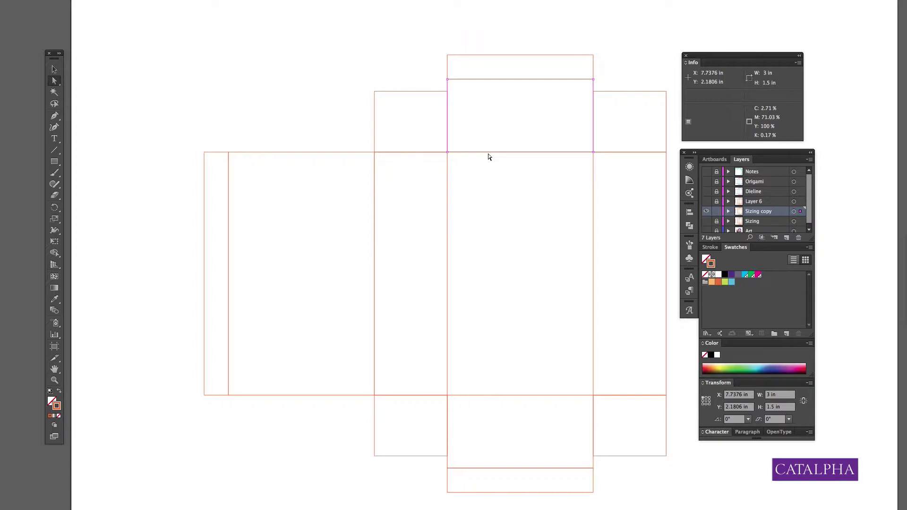
- Apply the SCORE spot color and a dashed stroke to the fold line on the main panel's left edge
{"action": "left_click", "coordinate": [442, 239]}
{"action": "left_click", "coordinate": [448, 239]}
{"action": "left_click", "coordinate": [452, 240]}
{"action": "left_click", "coordinate": [745, 274]}
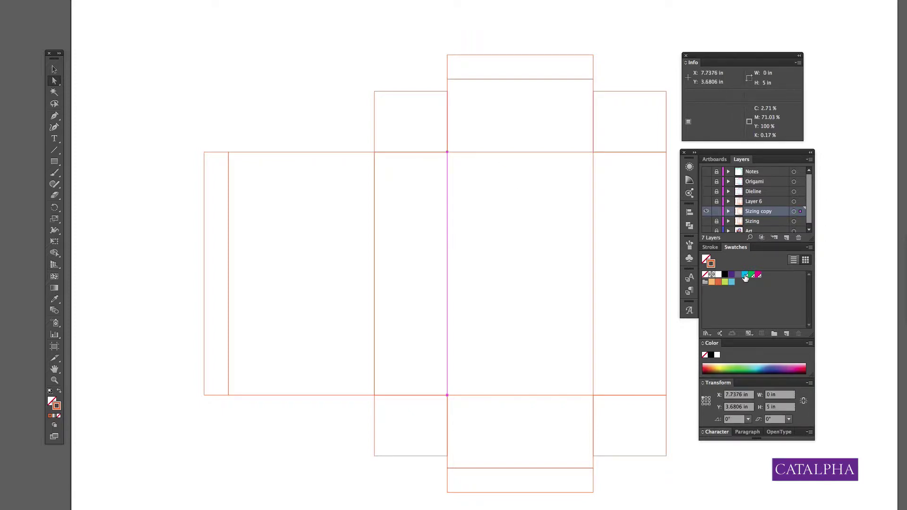
{"action": "left_click", "coordinate": [711, 248]}
{"action": "left_click", "coordinate": [705, 313]}
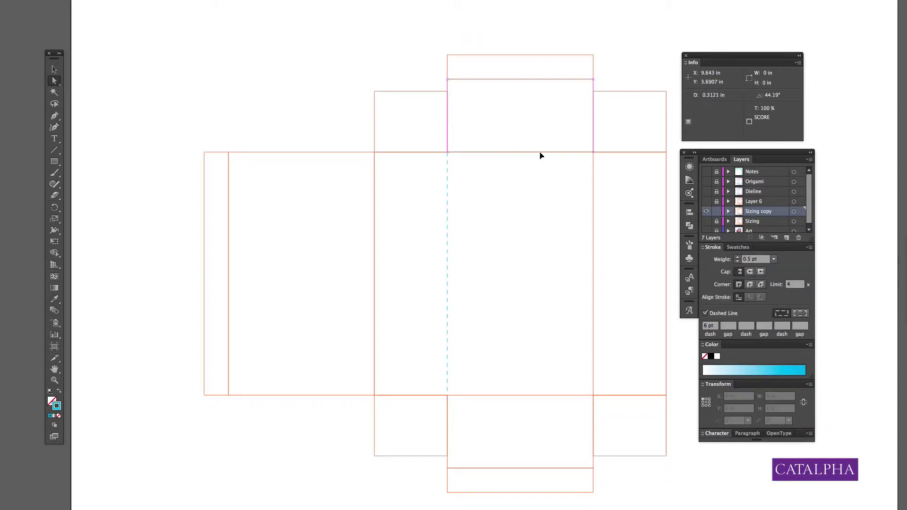
- Make the main panel's top fold line dashed and match it to the SCORE stroke of the left fold line
{"action": "left_click", "coordinate": [540, 152]}
{"action": "left_click", "coordinate": [705, 313]}
{"action": "left_click", "coordinate": [597, 235]}
{"action": "left_click", "coordinate": [555, 152]}
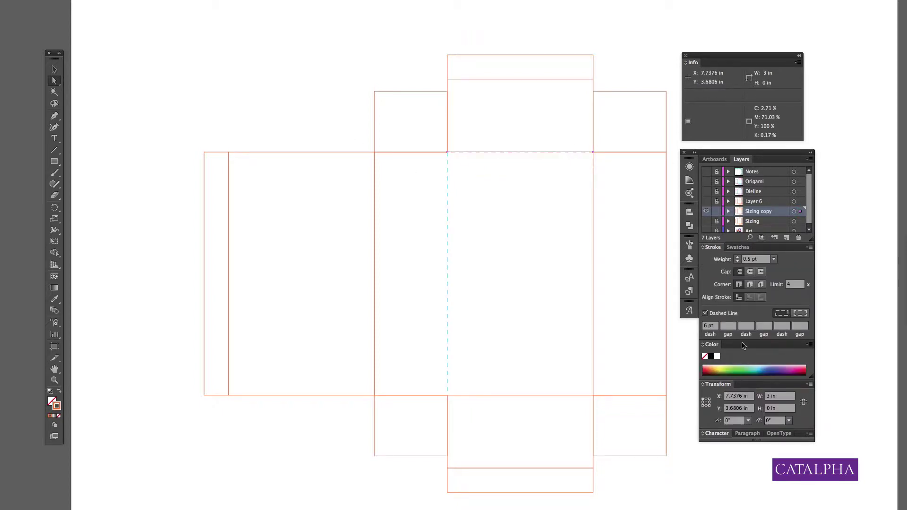
{"action": "left_click", "coordinate": [54, 299]}
{"action": "left_click", "coordinate": [447, 189]}
- Copy the dashed SCORE stroke onto the main panel's right and bottom fold lines
{"action": "left_click", "coordinate": [593, 259], "text": "ctrl"}
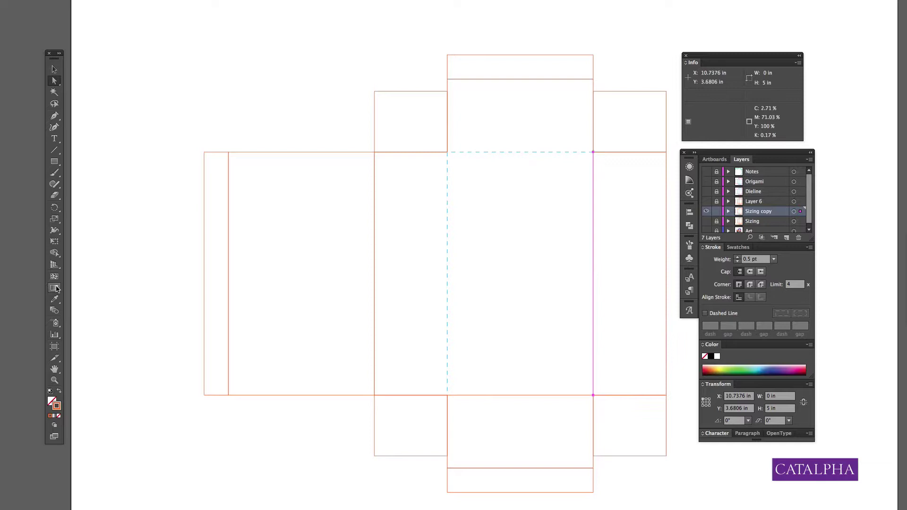
{"action": "left_click", "coordinate": [500, 152]}
{"action": "left_click", "coordinate": [504, 396], "text": "ctrl"}
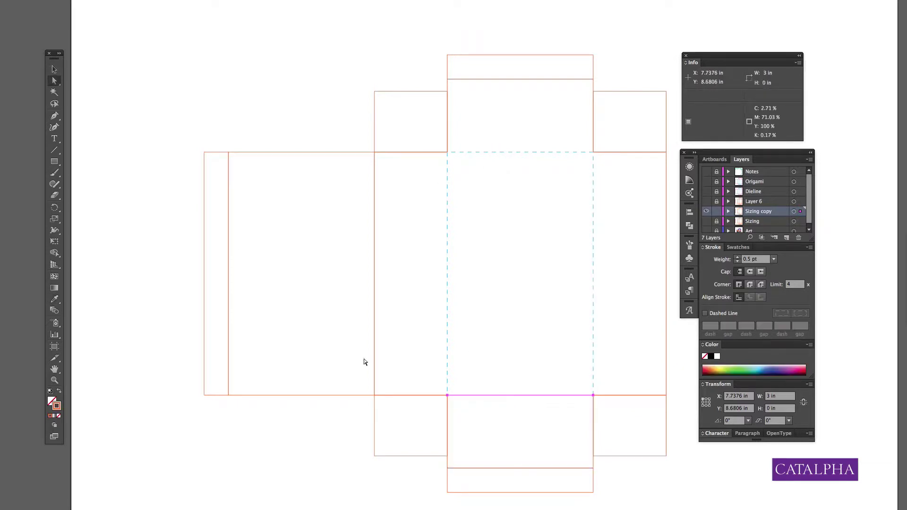
{"action": "left_click", "coordinate": [594, 359]}
- Copy the dashed SCORE stroke onto the left side panel's outer edge and its top flap fold
{"action": "left_click", "coordinate": [376, 181], "text": "ctrl"}
{"action": "left_click", "coordinate": [375, 179], "text": "ctrl"}
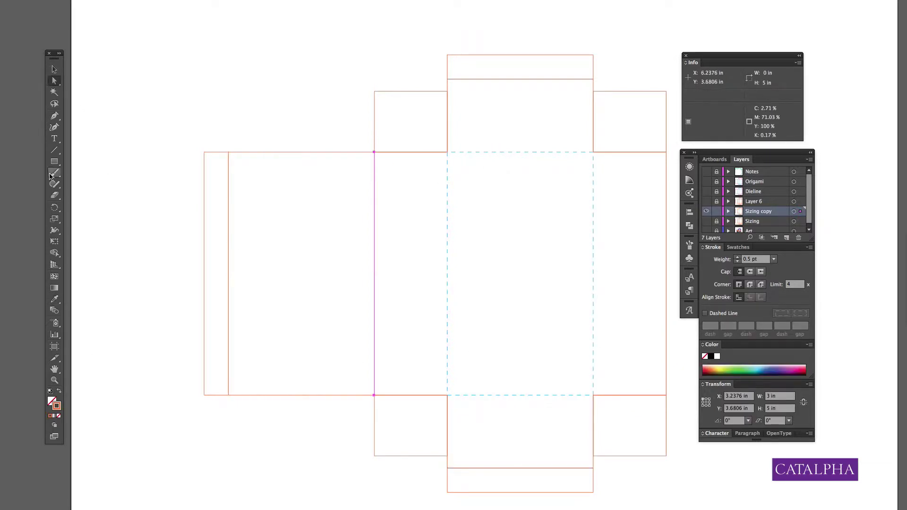
{"action": "key", "text": "i"}
{"action": "left_click", "coordinate": [448, 257]}
{"action": "left_click", "coordinate": [439, 151], "text": "ctrl"}
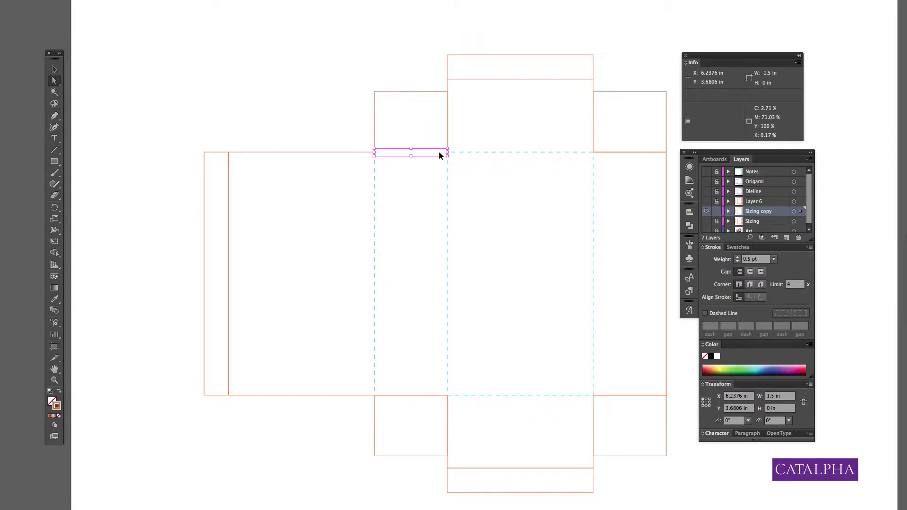
{"action": "key", "text": "i"}
{"action": "left_click", "coordinate": [499, 152]}
- Copy the dashed SCORE stroke onto the right side panel's top fold and both side panels' bottom folds
{"action": "left_click", "coordinate": [622, 152], "text": "ctrl"}
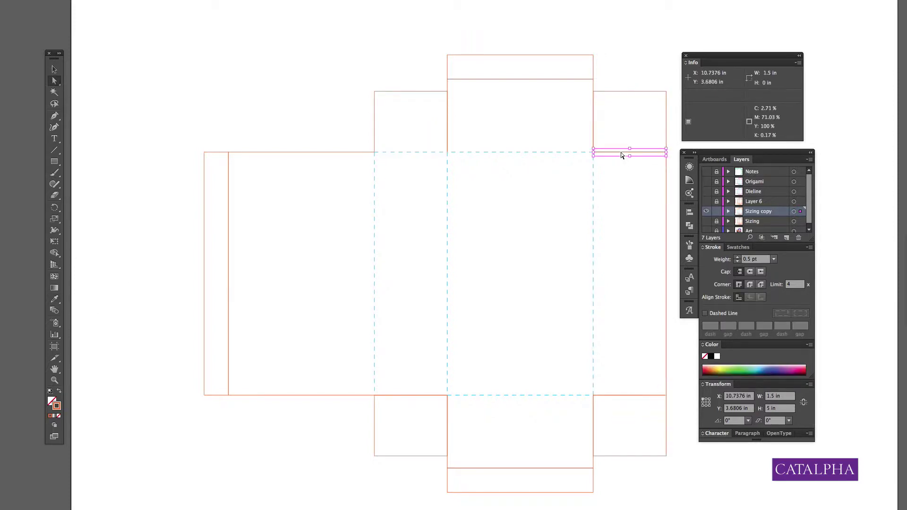
{"action": "left_click_drag", "start_coordinate": [621, 155], "coordinate": [404, 399]}
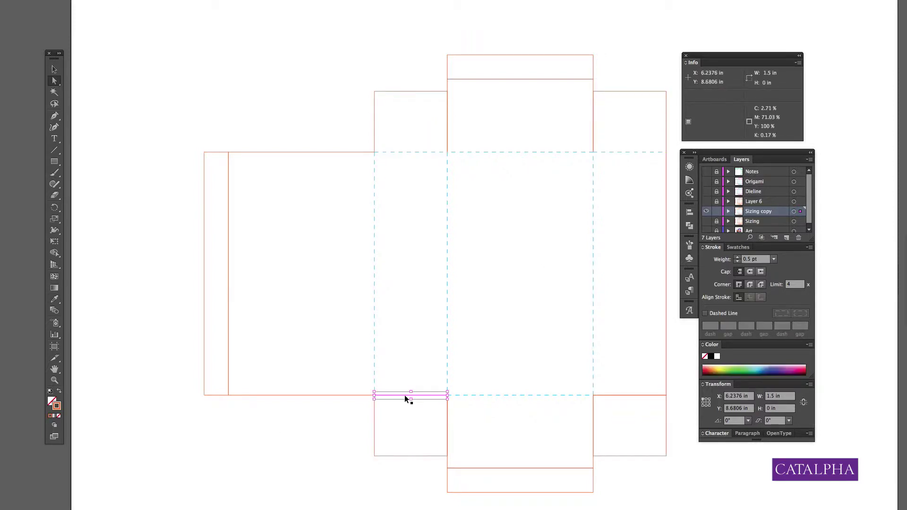
{"action": "left_click", "coordinate": [55, 299]}
{"action": "left_click", "coordinate": [374, 331]}
{"action": "left_click", "coordinate": [54, 81]}
{"action": "left_click", "coordinate": [635, 395]}
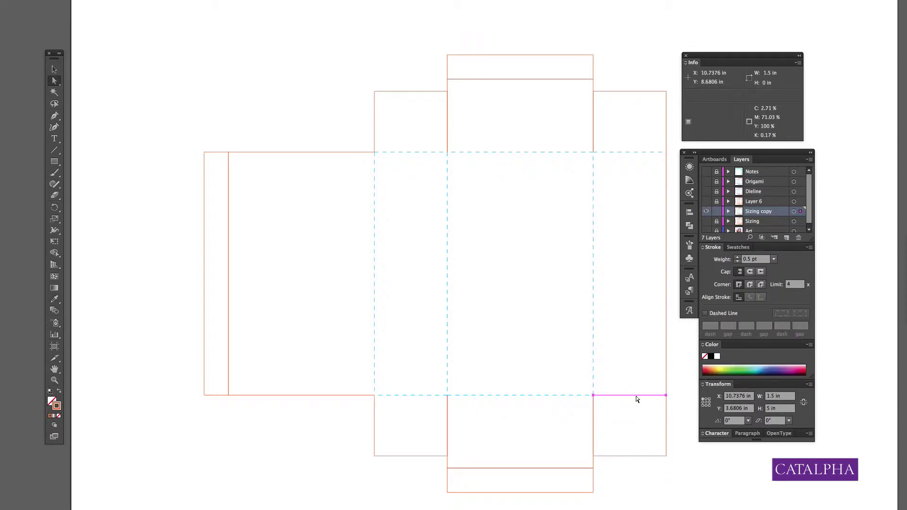
{"action": "key", "text": "i"}
{"action": "left_click", "coordinate": [596, 317]}
- Copy the dashed SCORE stroke onto the fold line of the top tuck flap
{"action": "key", "text": "a"}
{"action": "left_click", "coordinate": [571, 79]}
{"action": "key", "text": "i"}
{"action": "left_click", "coordinate": [447, 239]}
{"action": "key", "text": "a"}
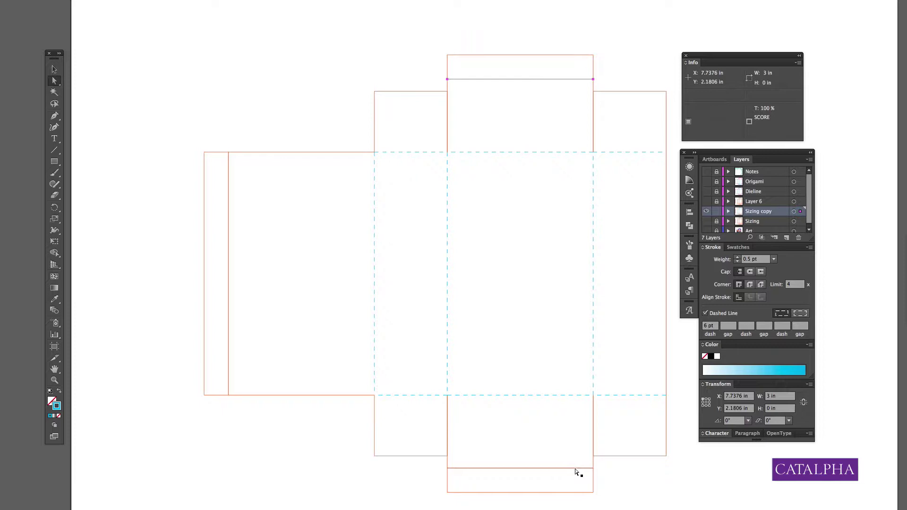
- Try to copy the SCORE stroke onto the bottom tuck flap's fold line
{"action": "left_click", "coordinate": [576, 471]}
{"action": "left_click", "coordinate": [576, 470]}
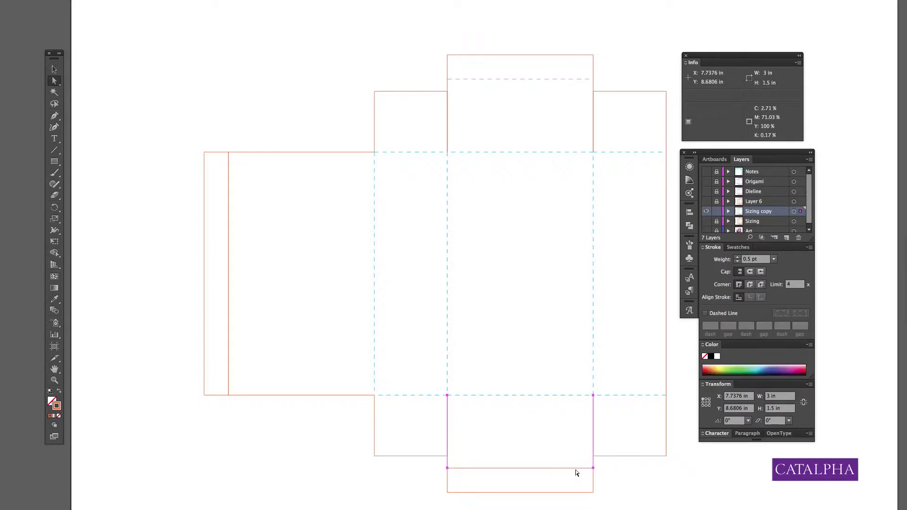
{"action": "left_click", "coordinate": [577, 473]}
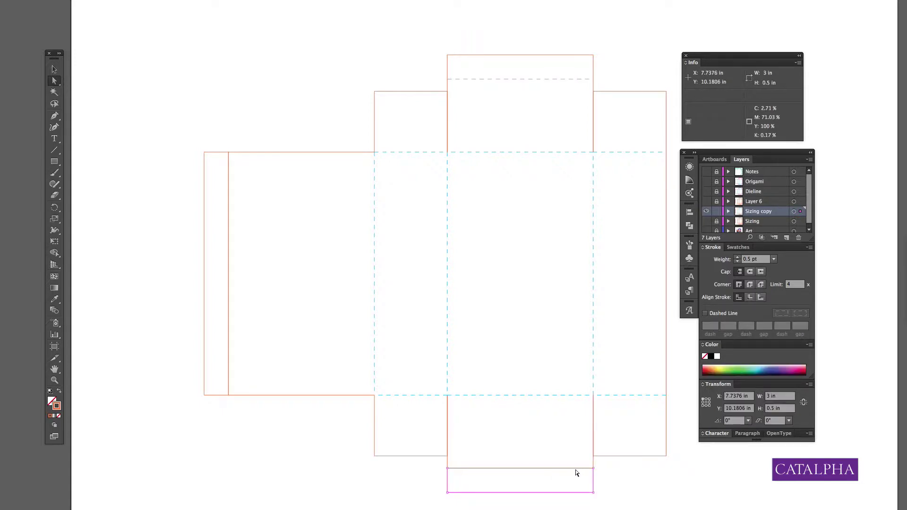
{"action": "left_click", "coordinate": [575, 470]}
{"action": "left_click", "coordinate": [54, 299]}
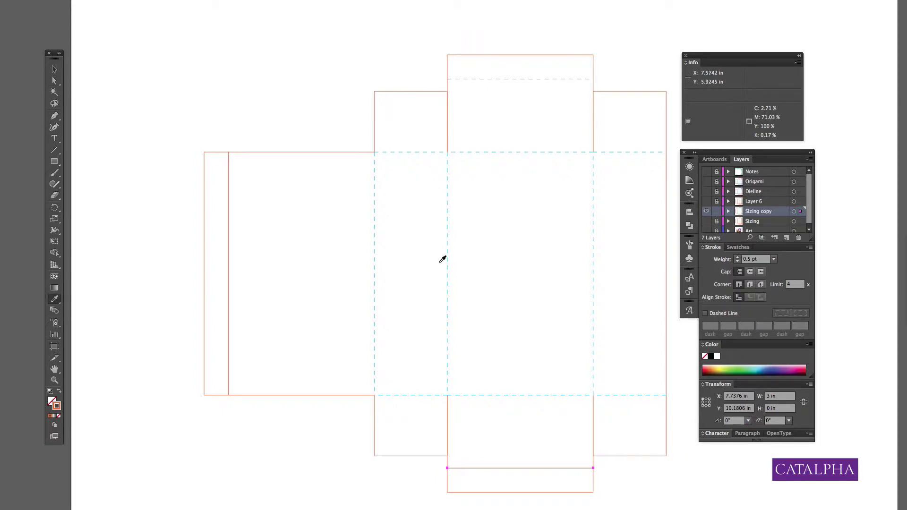
{"action": "left_click", "coordinate": [452, 257]}
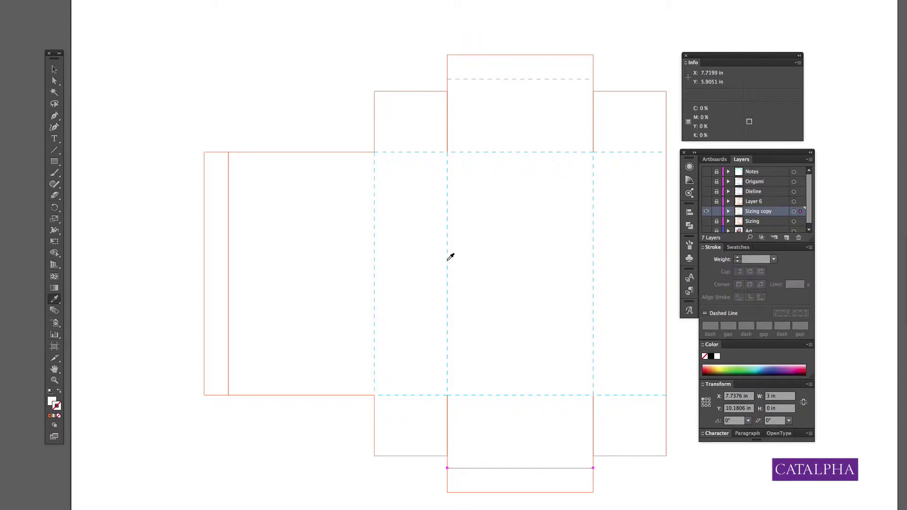
{"action": "left_click", "coordinate": [54, 80]}
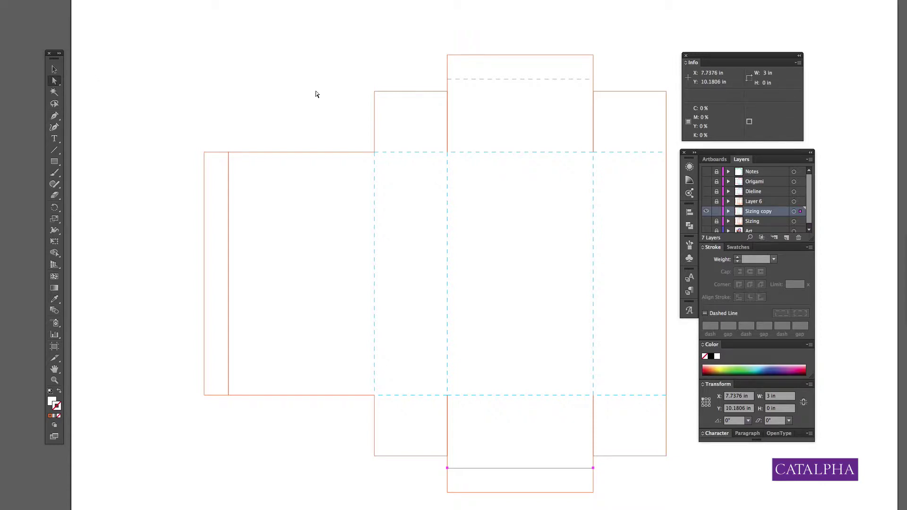
{"action": "left_click", "coordinate": [321, 92]}
- Sample the main panel's left fold line to give the bottom tuck flap's fold the dashed SCORE stroke
{"action": "left_click", "coordinate": [563, 469]}
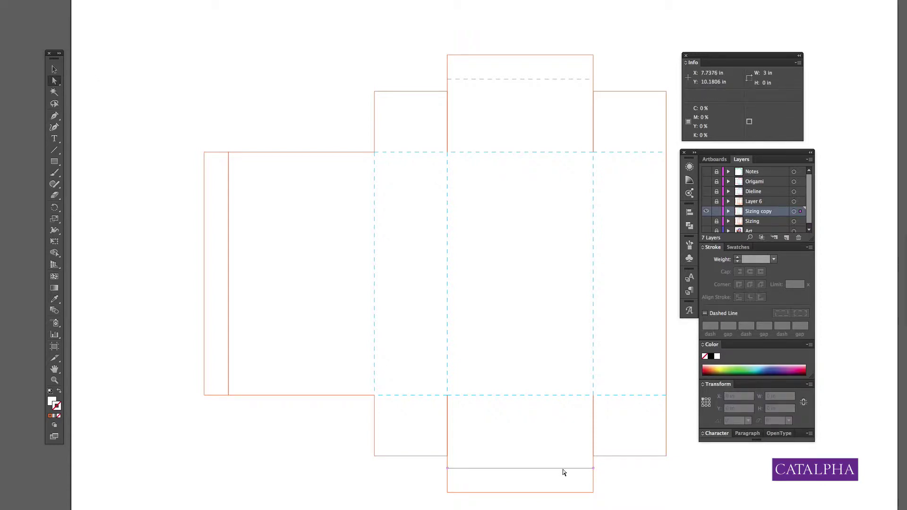
{"action": "left_click", "coordinate": [54, 299]}
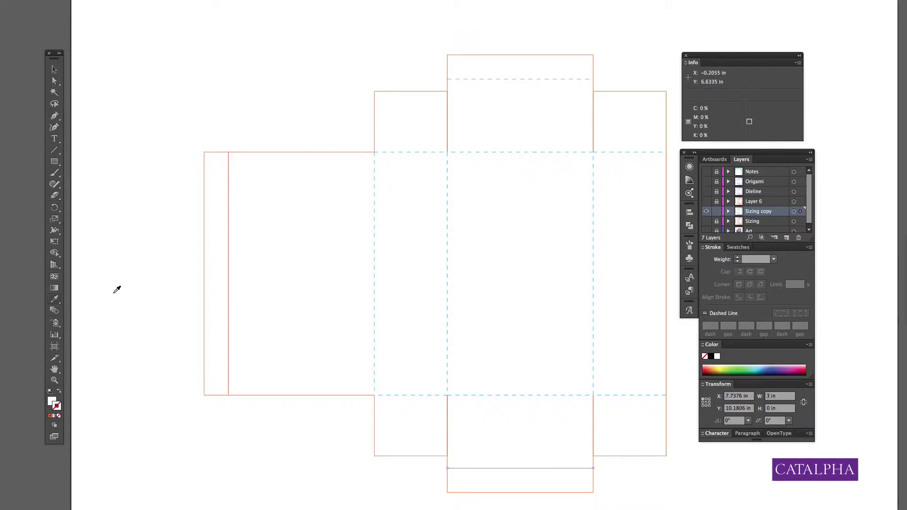
{"action": "left_click", "coordinate": [449, 307]}
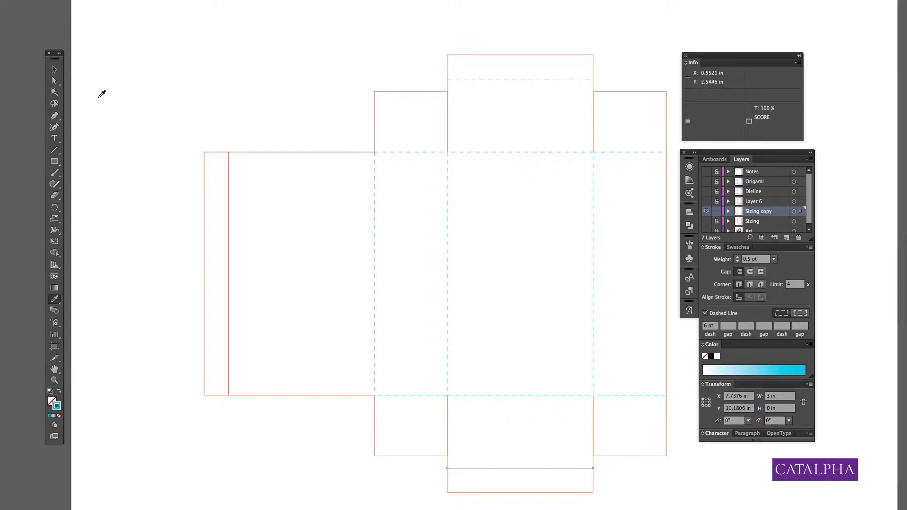
{"action": "left_click", "coordinate": [55, 81]}
{"action": "left_click_drag", "start_coordinate": [189, 139], "coordinate": [375, 455]}
{"action": "left_click", "coordinate": [374, 455], "text": "shift"}
{"action": "left_click", "coordinate": [665, 456], "text": "shift"}
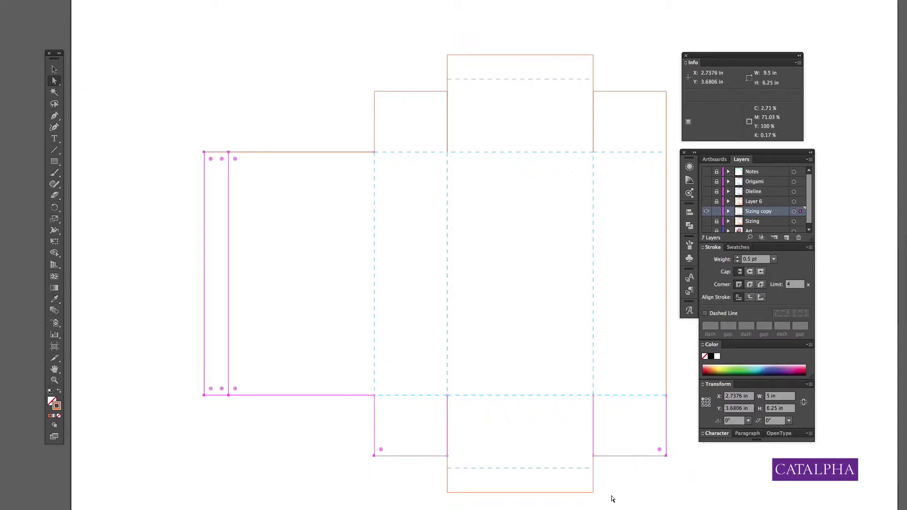
{"action": "left_click_drag", "start_coordinate": [610, 502], "coordinate": [428, 473]}
{"action": "left_click_drag", "start_coordinate": [630, 65], "coordinate": [670, 118]}
{"action": "left_click_drag", "start_coordinate": [428, 23], "coordinate": [600, 78]}
{"action": "left_click", "coordinate": [375, 91], "text": "shift"}
{"action": "left_click", "coordinate": [418, 95]}
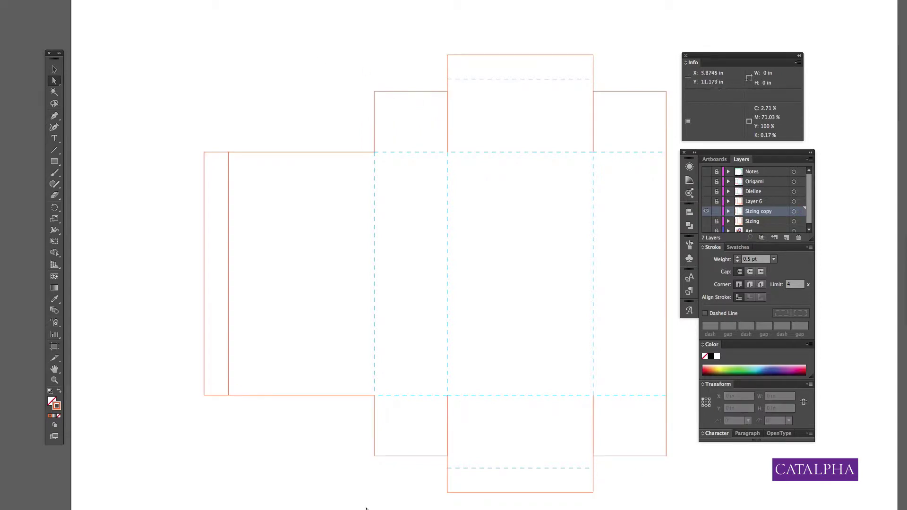
- Select all remaining orange outline segments by their shared stroke and apply the magenta CUT spot color
{"action": "left_click", "coordinate": [420, 91]}
{"action": "left_click", "coordinate": [29, 1]}
{"action": "mouse_move", "coordinate": [66, 4]}
{"action": "left_click", "coordinate": [160, 61]}
{"action": "scroll", "coordinate": [766, 230], "scroll_direction": "down", "scroll_amount": 1}
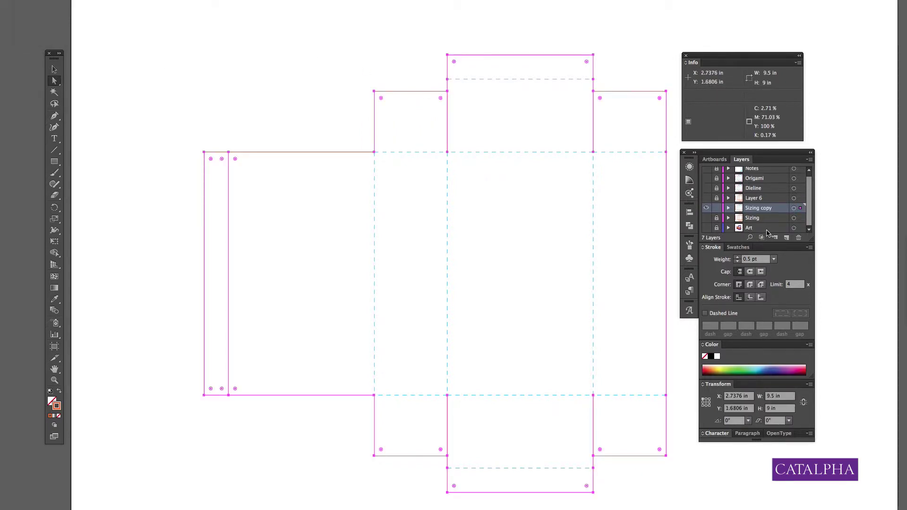
{"action": "left_click", "coordinate": [740, 247]}
{"action": "left_click", "coordinate": [757, 275]}
{"action": "left_click", "coordinate": [385, 128]}
- Give the glue flap's fold line on the far-left panel the dashed SCORE stroke
{"action": "left_click", "coordinate": [228, 215]}
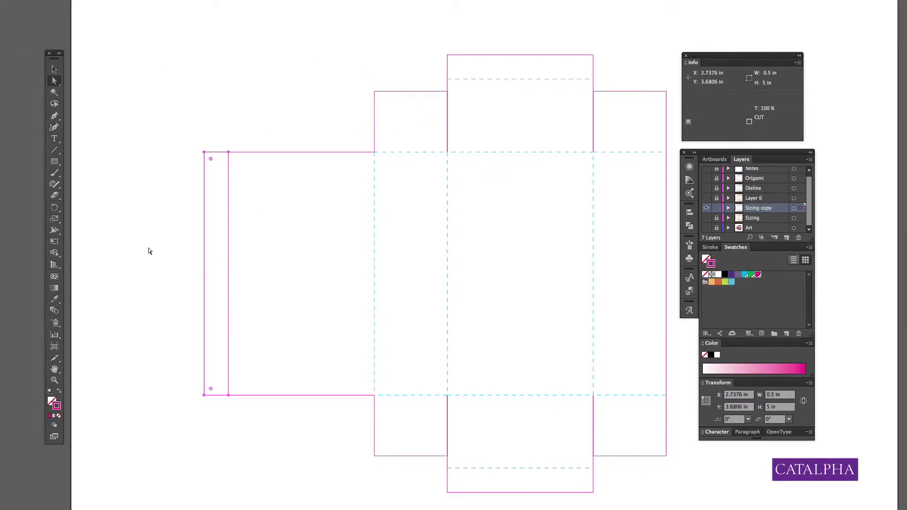
{"action": "left_click", "coordinate": [148, 251]}
{"action": "left_click", "coordinate": [228, 253]}
{"action": "left_click", "coordinate": [54, 299]}
{"action": "left_click", "coordinate": [376, 271]}
{"action": "key", "text": "a"}
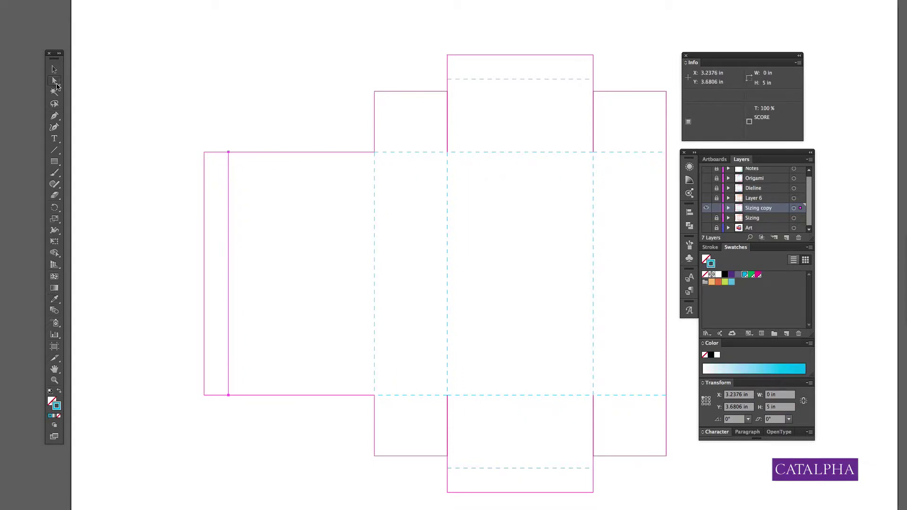
{"action": "left_click", "coordinate": [427, 87]}
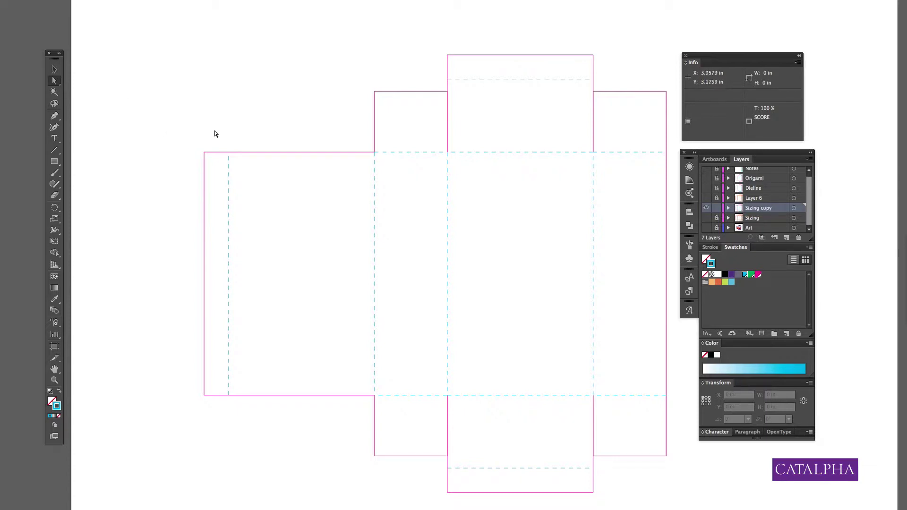
- Taper the glue flap by nudging its outer top corner down and its outer bottom corner up
{"action": "left_click_drag", "start_coordinate": [197, 143], "coordinate": [208, 158]}
{"action": "left_click", "coordinate": [205, 153]}
{"action": "key", "text": "Down"}
{"action": "left_click", "coordinate": [204, 395]}
{"action": "key", "text": "Up"}
{"action": "key", "text": "Up"}
{"action": "key", "text": "Up"}
{"action": "key", "text": "Up"}
{"action": "key", "text": "Up"}
{"action": "key", "text": "Up"}
{"action": "key", "text": "Up"}
{"action": "key", "text": "Up"}
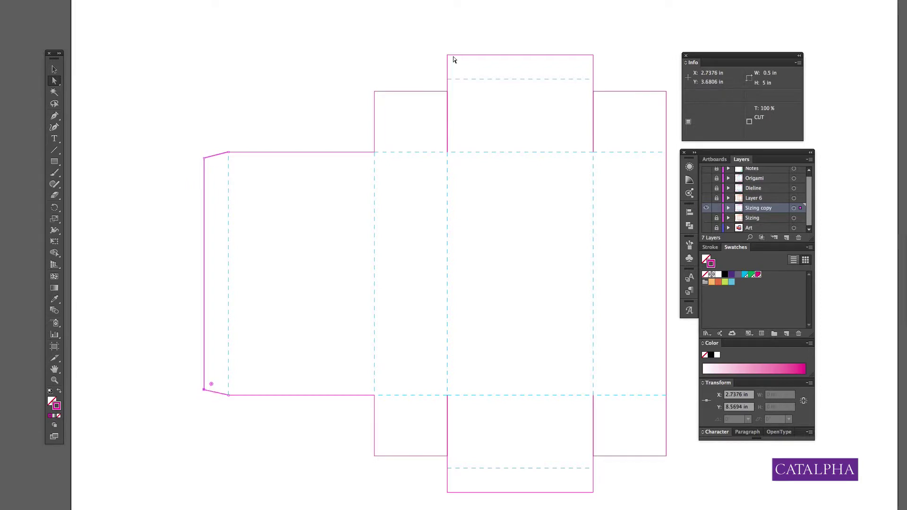
- Taper the top and bottom tuck flaps by nudging their outer corners inward on both sides
{"action": "left_click", "coordinate": [447, 55]}
{"action": "left_click", "coordinate": [447, 492], "text": "shift"}
{"action": "key", "text": "Right"}
{"action": "key", "text": "Right"}
{"action": "key", "text": "Right"}
{"action": "key", "text": "Right"}
{"action": "key", "text": "Right"}
{"action": "key", "text": "Right"}
{"action": "key", "text": "Right"}
{"action": "key", "text": "Right"}
{"action": "key", "text": "Right"}
{"action": "key", "text": "Right"}
{"action": "key", "text": "Right"}
{"action": "key", "text": "Right"}
{"action": "left_click", "coordinate": [593, 55]}
{"action": "left_click", "coordinate": [594, 492], "text": "shift"}
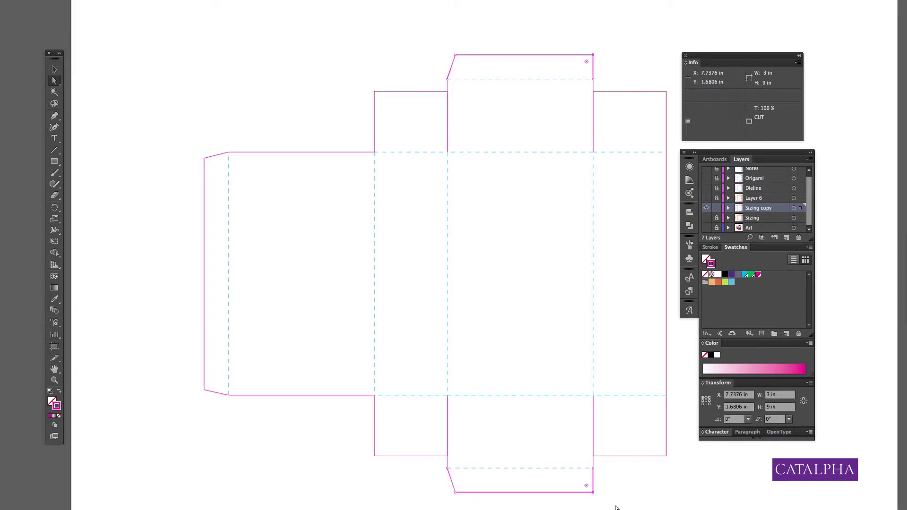
{"action": "key", "text": "Left"}
{"action": "key", "text": "Left"}
{"action": "key", "text": "Left"}
{"action": "key", "text": "Left"}
{"action": "key", "text": "Left"}
{"action": "key", "text": "Left"}
{"action": "key", "text": "Left"}
{"action": "key", "text": "Left"}
{"action": "key", "text": "Left"}
{"action": "key", "text": "Left"}
{"action": "key", "text": "Left"}
{"action": "key", "text": "Left"}
{"action": "left_click", "coordinate": [632, 486]}
- Add anchor points to the top-left dust flap's outer edge and nudge its upper part inward to form a notch
{"action": "left_click_drag", "start_coordinate": [54, 116], "coordinate": [108, 126]}
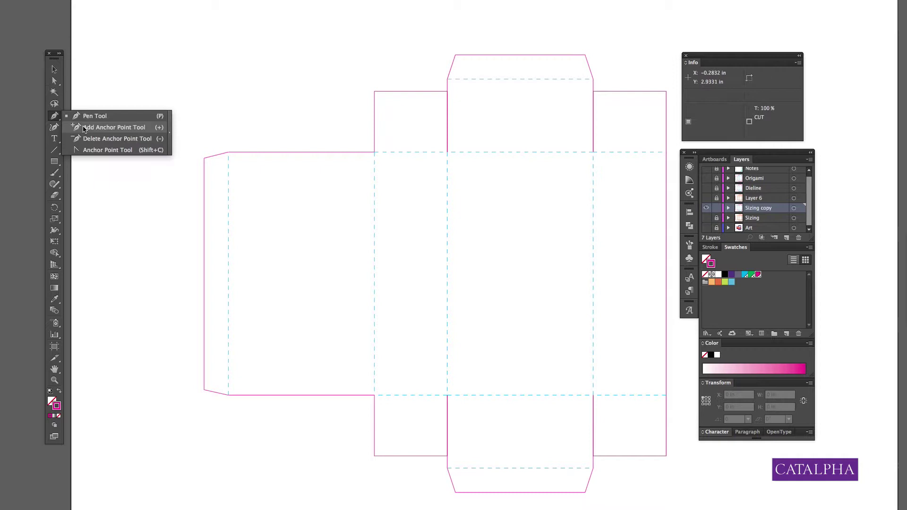
{"action": "left_click", "coordinate": [54, 80]}
{"action": "left_click_drag", "start_coordinate": [372, 85], "coordinate": [381, 124]}
{"action": "key", "text": "Right"}
{"action": "key", "text": "Right"}
{"action": "key", "text": "Right"}
{"action": "key", "text": "Right"}
{"action": "key", "text": "Right"}
{"action": "key", "text": "Right"}
{"action": "key", "text": "Right"}
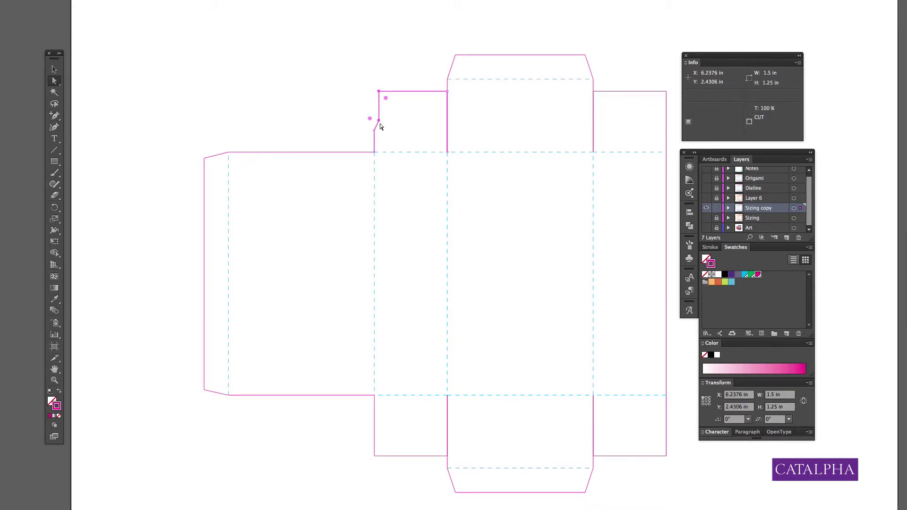
{"action": "left_click", "coordinate": [380, 71]}
- Duplicate the notched top-left dust flap beside the dieline and reflect the copy horizontally
{"action": "key", "text": "v"}
{"action": "left_click_drag", "start_coordinate": [366, 83], "coordinate": [293, 113]}
{"action": "left_click", "coordinate": [54, 207]}
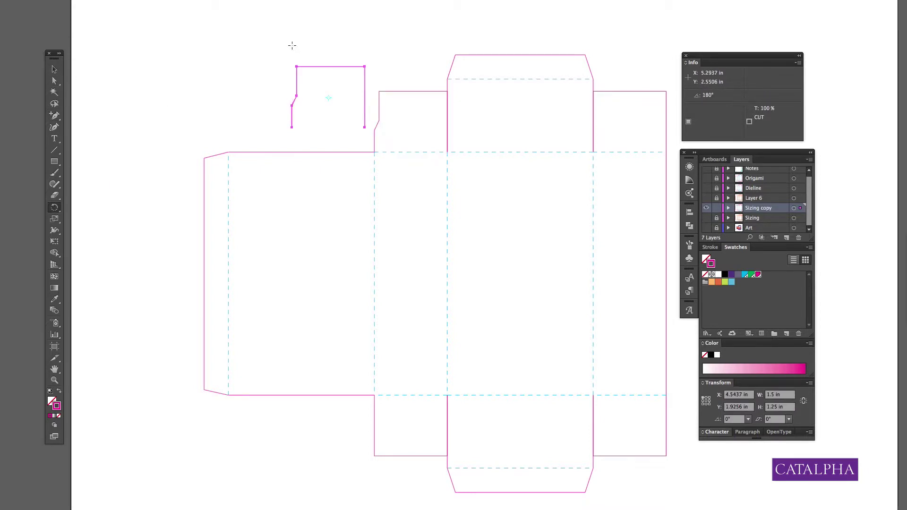
{"action": "mouse_move", "coordinate": [312, 45]}
{"action": "left_mouse_down"}
{"action": "mouse_move", "coordinate": [388, 45]}
{"action": "mouse_move", "coordinate": [312, 44]}
{"action": "left_mouse_up"}
{"action": "left_click_drag", "start_coordinate": [54, 208], "coordinate": [90, 219]}
{"action": "left_click_drag", "start_coordinate": [364, 57], "coordinate": [328, 48]}
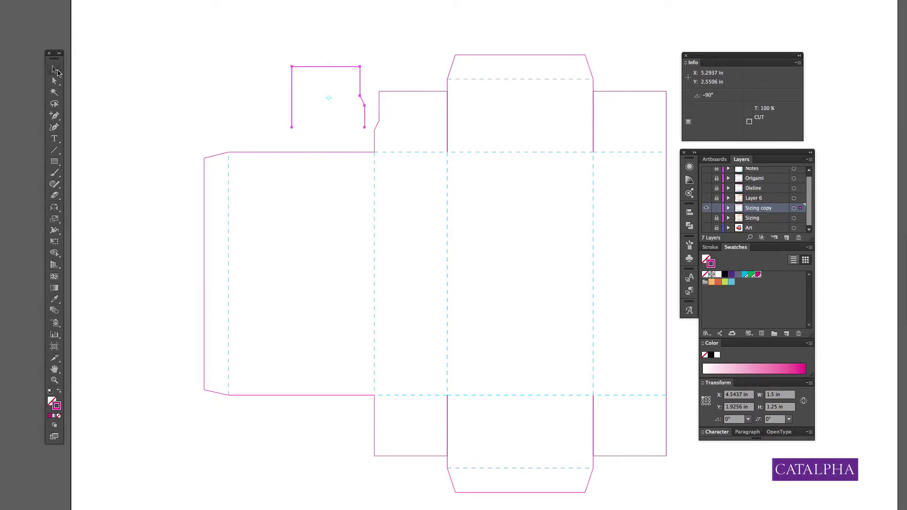
- Replace the plain top-right dust flap with the mirrored copy, aligned to the right side panel's top fold
{"action": "key", "text": "v"}
{"action": "left_click", "coordinate": [630, 91]}
{"action": "key", "text": "Delete"}
{"action": "left_click_drag", "start_coordinate": [292, 128], "coordinate": [594, 152]}
{"action": "left_click_drag", "start_coordinate": [727, 55], "coordinate": [813, 71]}
- Copy both notched top dust flaps and paste a duplicate pair
{"action": "left_click_drag", "start_coordinate": [684, 83], "coordinate": [644, 109]}
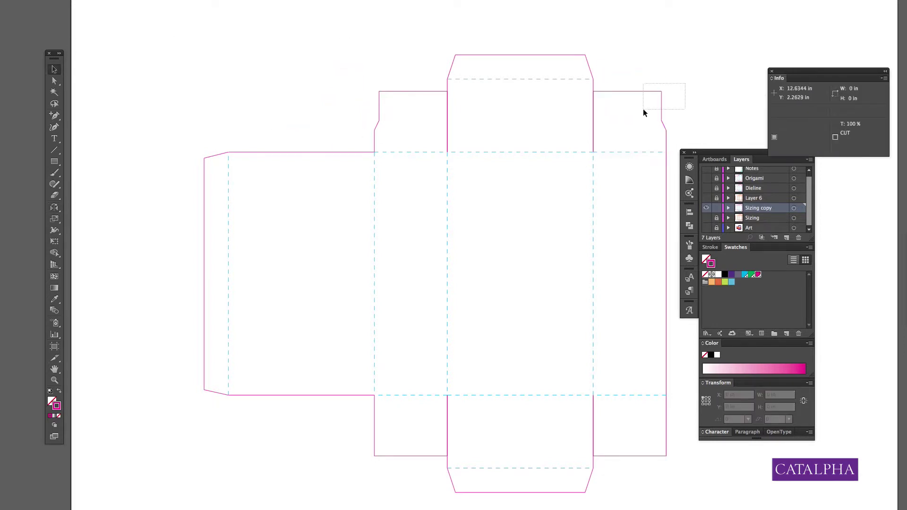
{"action": "left_click", "coordinate": [379, 113], "text": "shift"}
{"action": "key", "text": "super+c"}
{"action": "key", "text": "super+v"}
- Delete the two plain bottom dust flaps
{"action": "left_click", "coordinate": [410, 456]}
{"action": "key", "text": "Delete"}
{"action": "left_click", "coordinate": [614, 455]}
{"action": "key", "text": "Delete"}
- Reflect the pasted dust flaps vertically and snap them to the side panels' bottom fold lines
{"action": "left_click", "coordinate": [608, 246]}
{"action": "left_click", "coordinate": [392, 246], "text": "shift"}
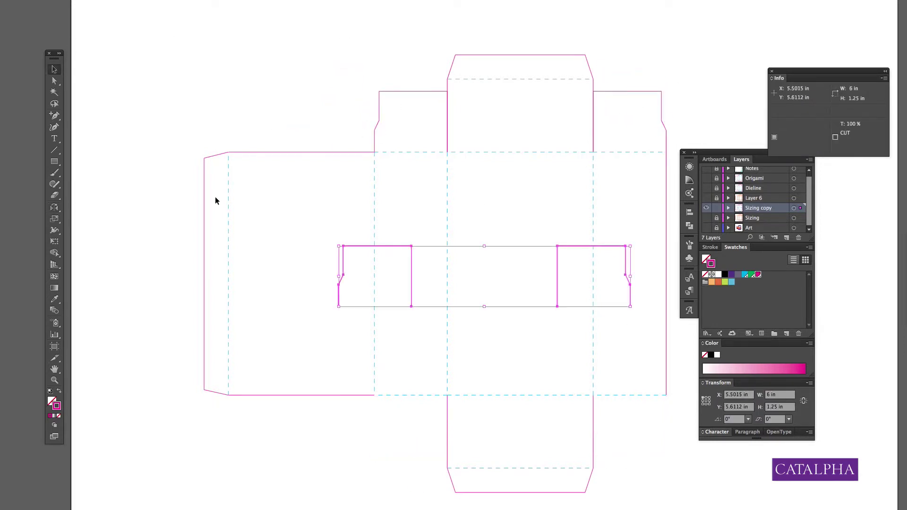
{"action": "key", "text": "o"}
{"action": "left_click_drag", "start_coordinate": [215, 199], "coordinate": [293, 346]}
{"action": "key", "text": "a"}
{"action": "left_click_drag", "start_coordinate": [411, 246], "coordinate": [449, 398]}
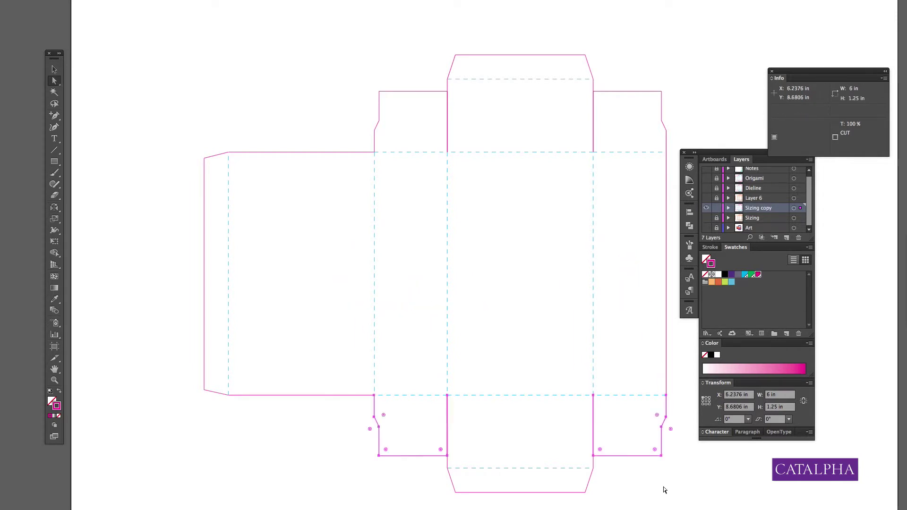
{"action": "left_click", "coordinate": [660, 488]}
{"action": "key", "text": "v"}
- Move the Layers panel group clear of the dieline and switch to the E-Flute.ai document
{"action": "key", "text": "Tab"}
{"action": "key", "text": "Tab"}
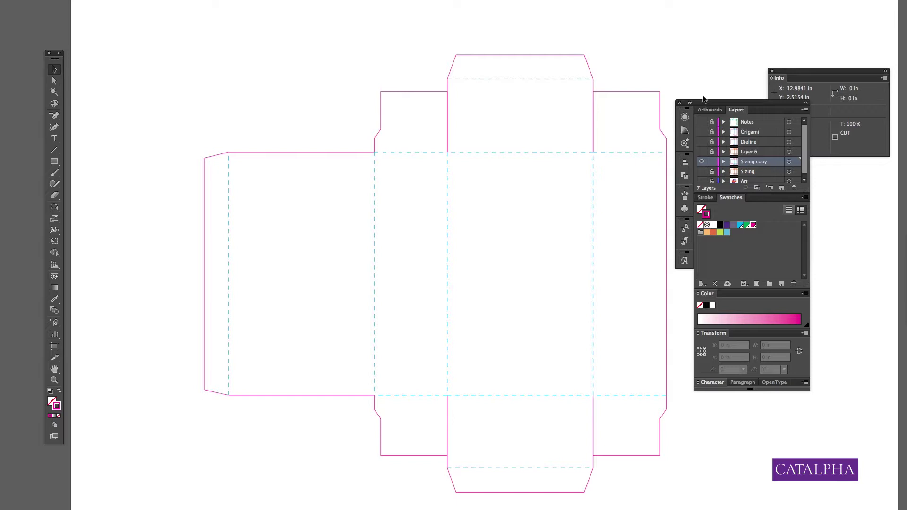
{"action": "left_click_drag", "start_coordinate": [718, 105], "coordinate": [737, 100]}
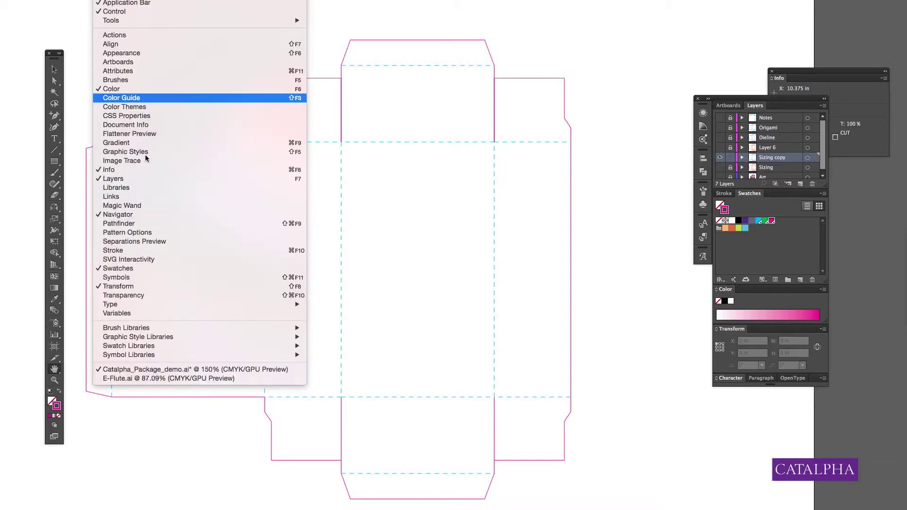
{"action": "left_click", "coordinate": [144, 379]}
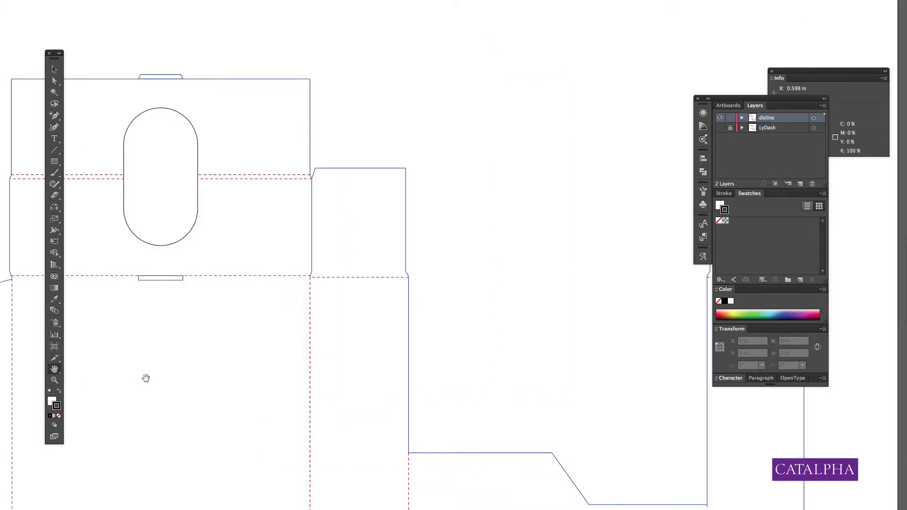
- Examine the panel corner and dust flap notch on the E-Flute dieline up close, including the offset between adjacent fold lines
{"action": "left_click", "coordinate": [54, 380]}
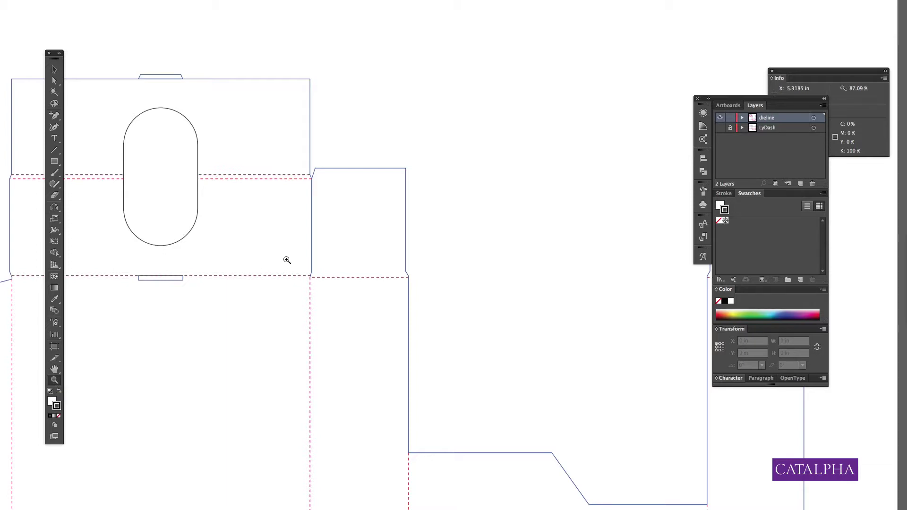
{"action": "left_click_drag", "start_coordinate": [309, 282], "coordinate": [386, 344]}
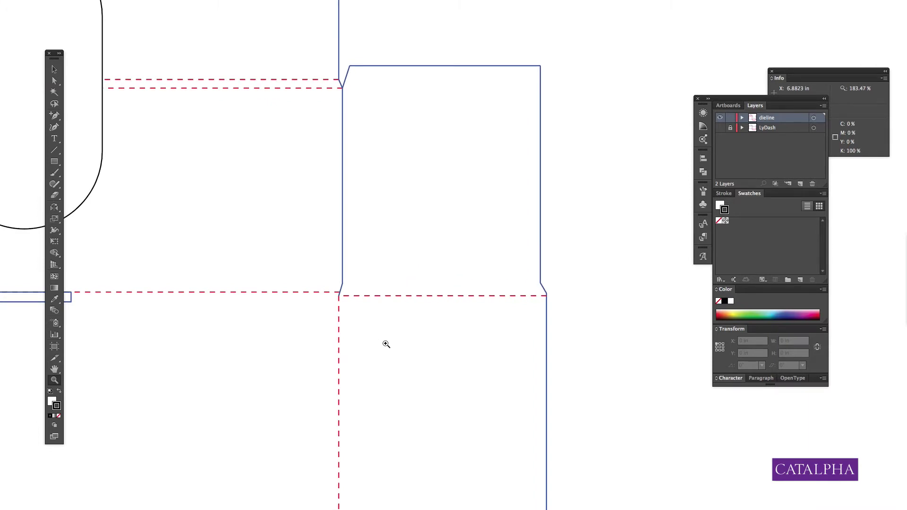
{"action": "left_click", "coordinate": [54, 70]}
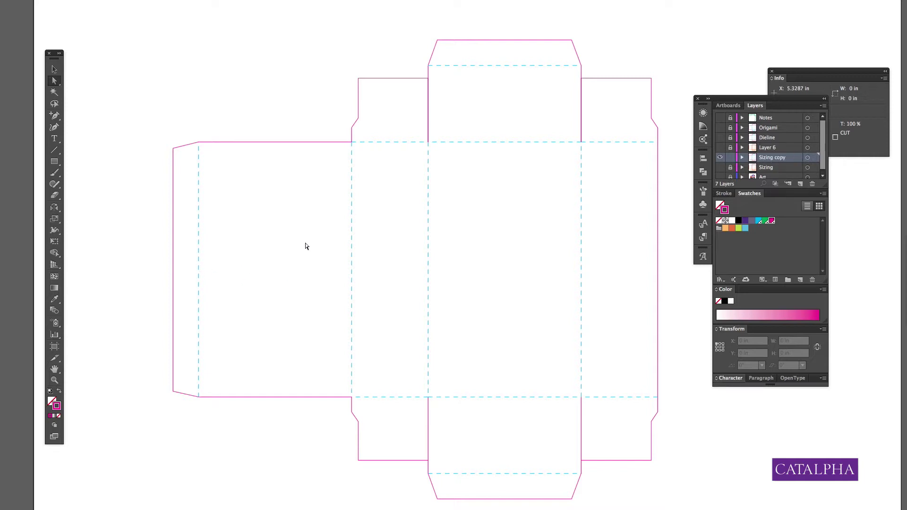
- Check which swatches the top panel's fold line and the tuck flap's outline use on the folding box dieline
{"action": "left_click", "coordinate": [565, 143]}
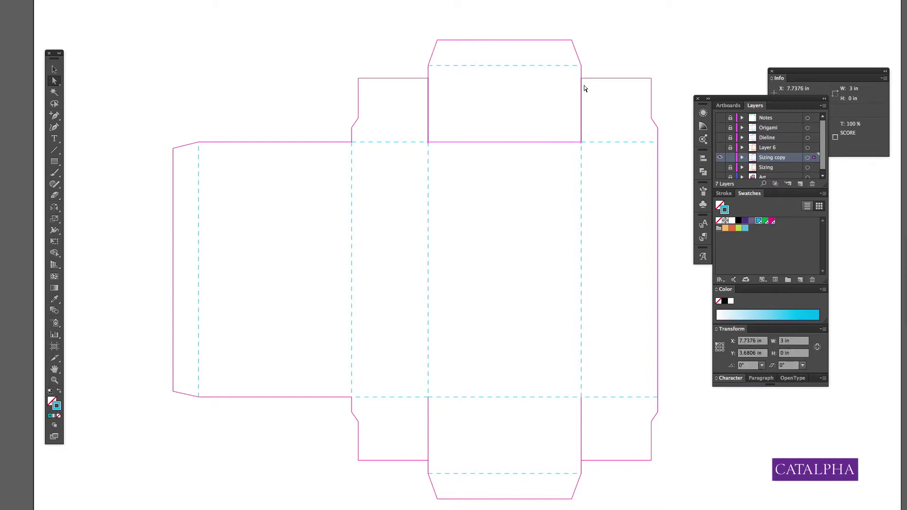
{"action": "left_click", "coordinate": [577, 58]}
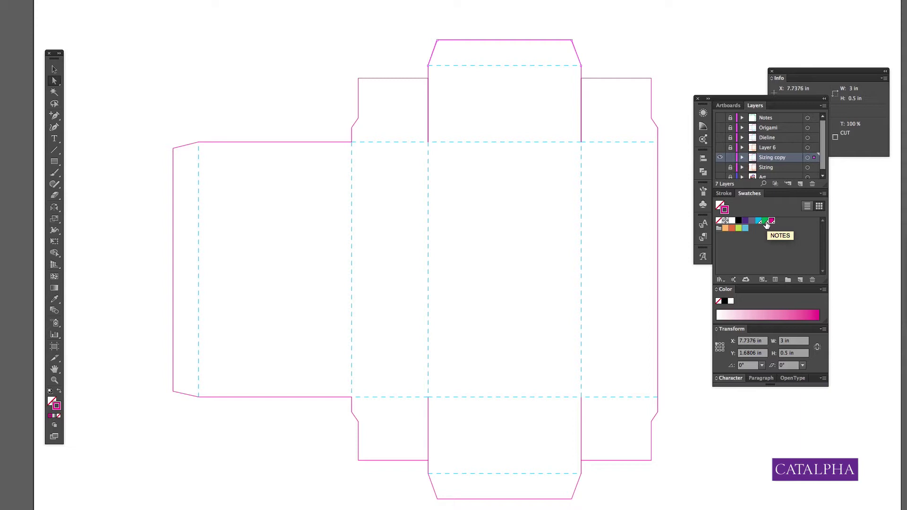
- Rename the Sizing copy layer as Dieline
{"action": "double_click", "coordinate": [770, 158]}
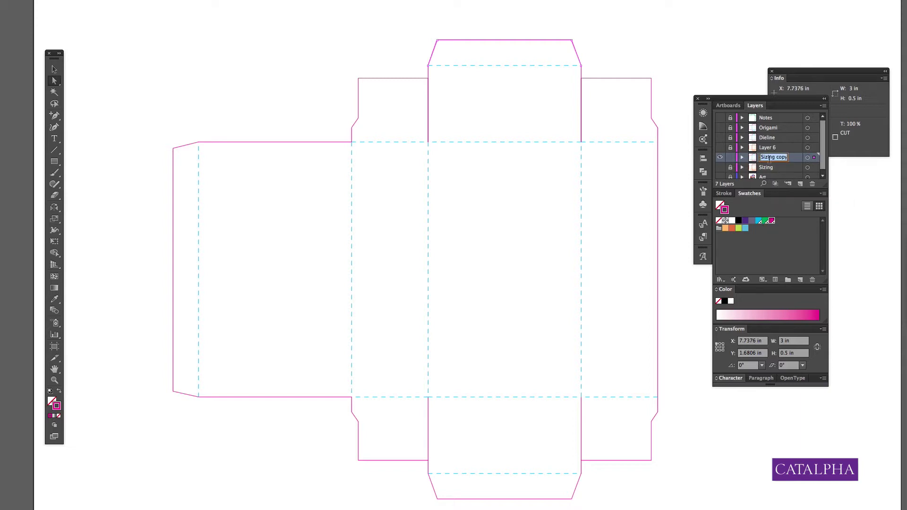
{"action": "type", "text": "Dieline"}
{"action": "left_click", "coordinate": [723, 49]}
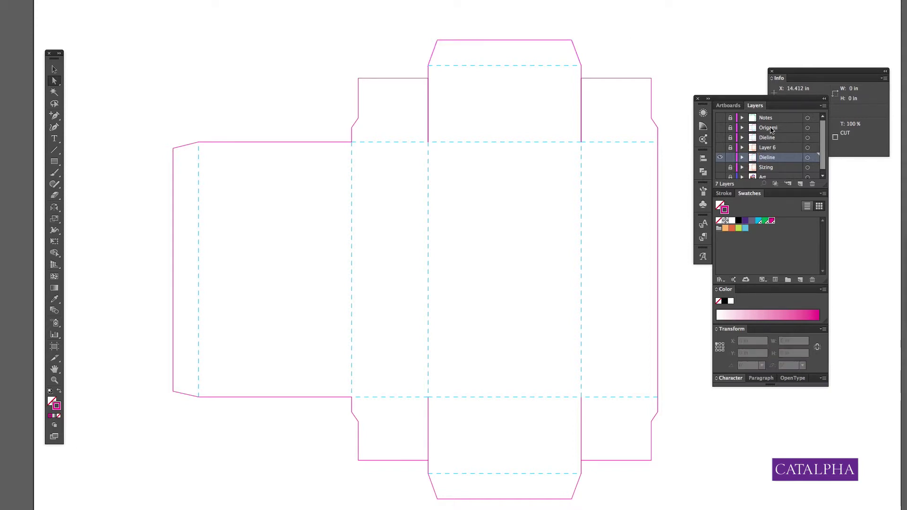
- Show the Notes layer with its dimensions and glue area over the dieline, keeping the renamed Dieline layer visible
{"action": "left_click", "coordinate": [720, 118]}
{"action": "left_click", "coordinate": [720, 157]}
{"action": "left_click", "coordinate": [720, 157]}
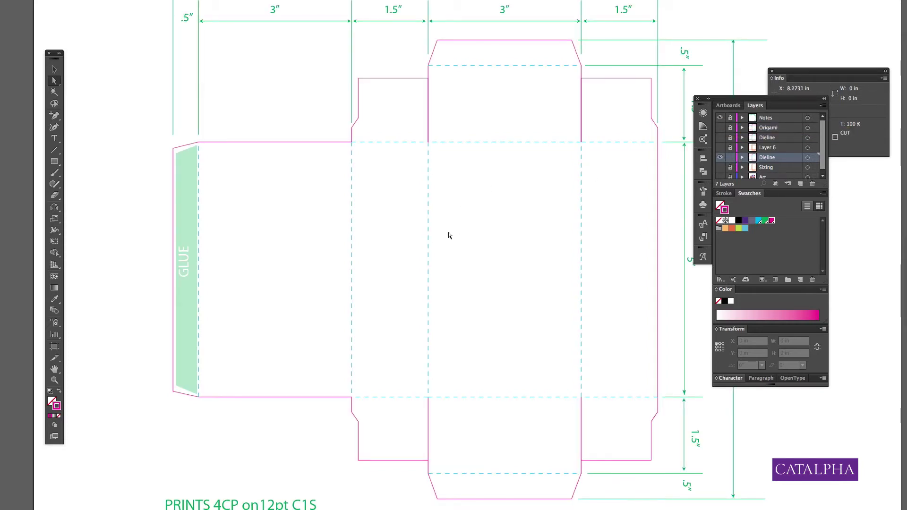
{"action": "left_click_drag", "start_coordinate": [448, 236], "coordinate": [441, 256]}
{"action": "left_click_drag", "start_coordinate": [688, 440], "coordinate": [677, 426]}
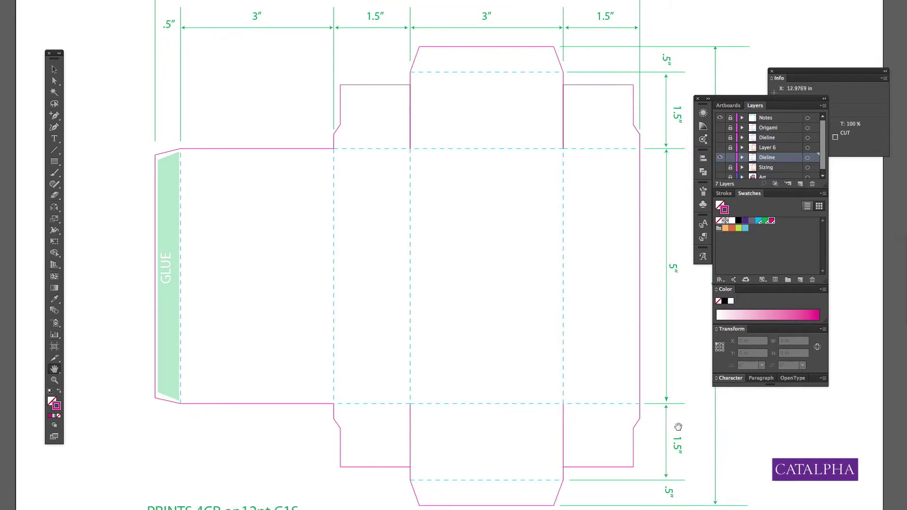
- Make the NOTES swatch the active stroke colour and review its spot colour options
{"action": "left_click", "coordinate": [765, 221]}
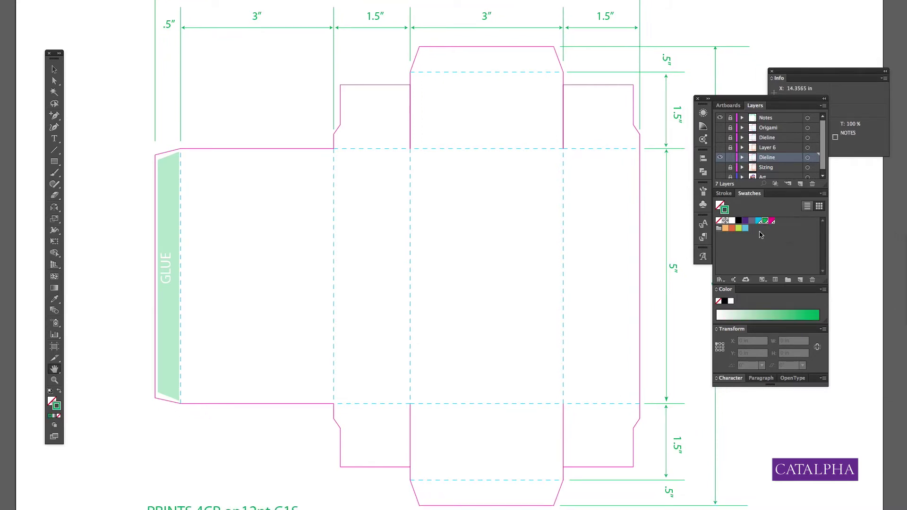
{"action": "double_click", "coordinate": [765, 221]}
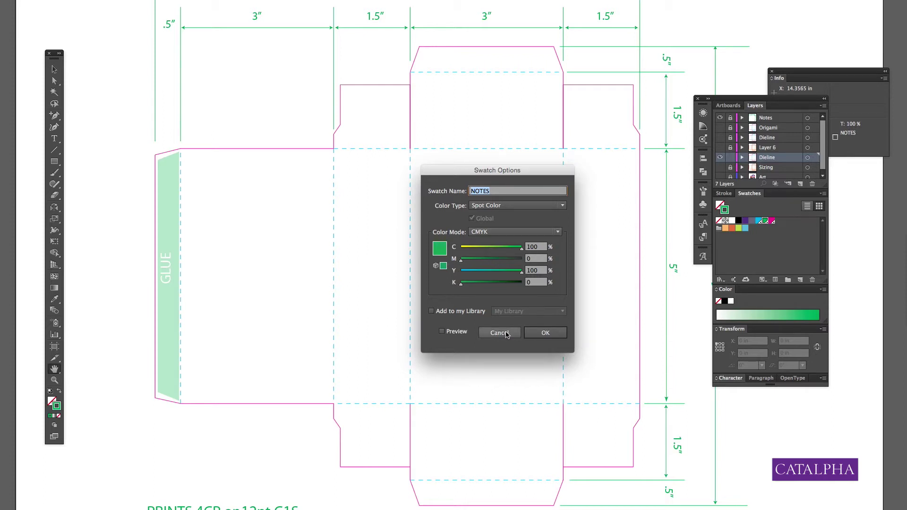
{"action": "left_click", "coordinate": [545, 333]}
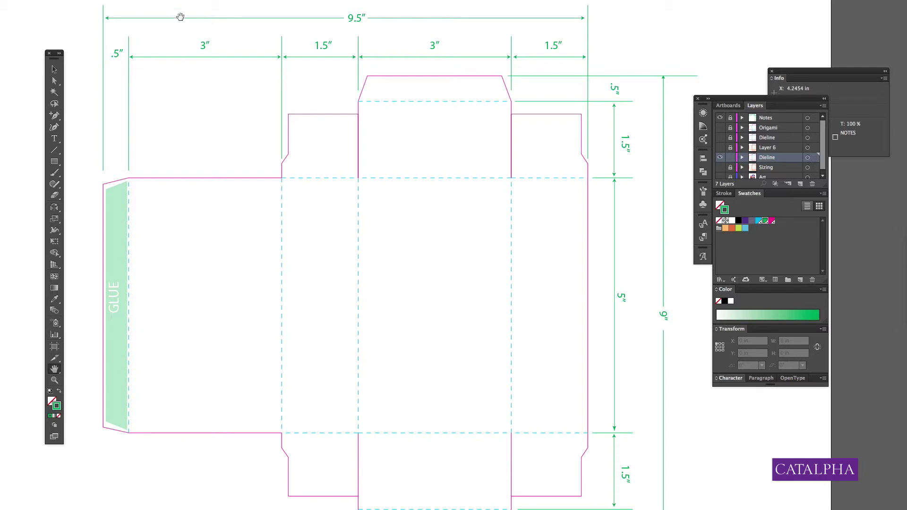
- Examine the overall and panel dimensions, the glue area and the printing note around the annotated dieline
{"action": "left_click_drag", "start_coordinate": [385, 101], "coordinate": [433, 164]}
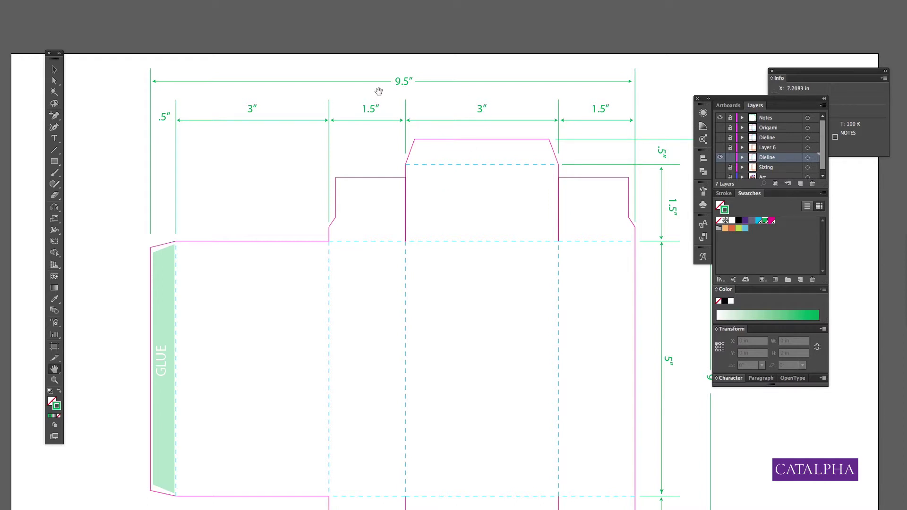
{"action": "left_click_drag", "start_coordinate": [532, 318], "coordinate": [482, 170]}
{"action": "left_click_drag", "start_coordinate": [486, 111], "coordinate": [527, 152]}
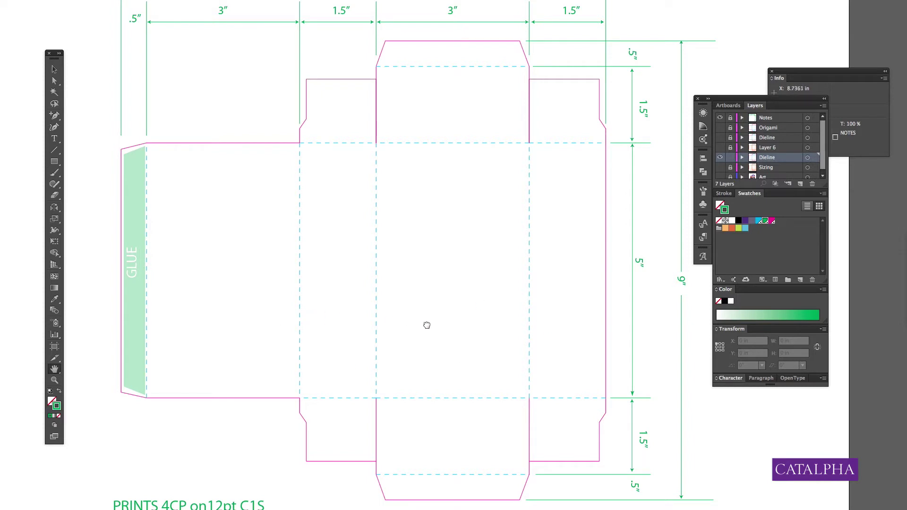
{"action": "left_click_drag", "start_coordinate": [292, 492], "coordinate": [338, 418]}
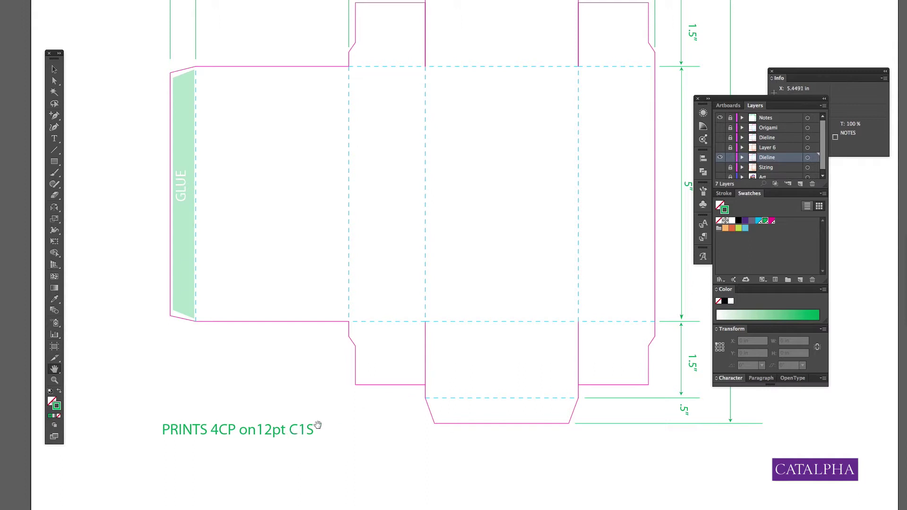
{"action": "left_click_drag", "start_coordinate": [372, 423], "coordinate": [344, 447]}
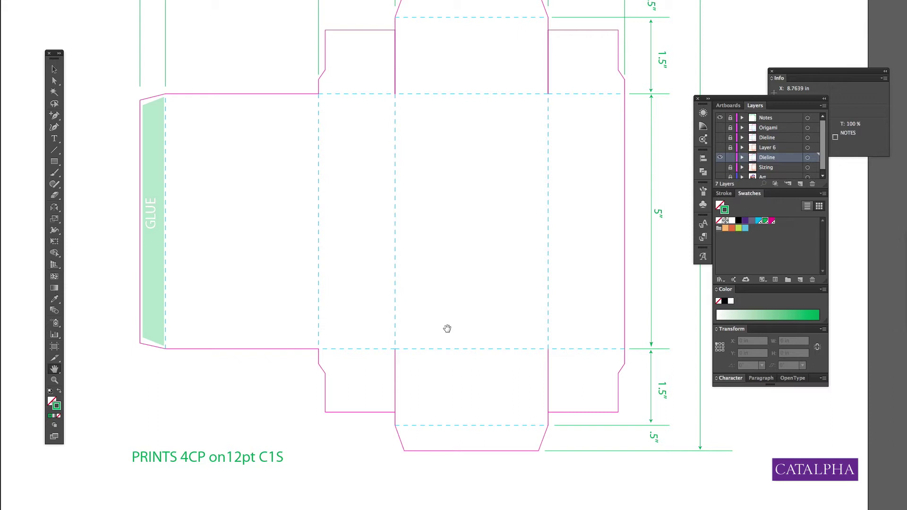
{"action": "left_click_drag", "start_coordinate": [447, 328], "coordinate": [444, 340]}
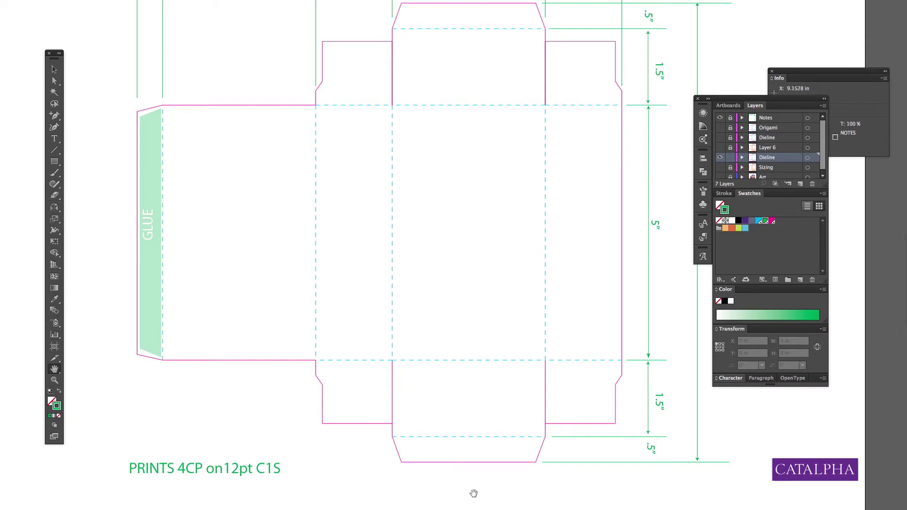
{"action": "mouse_move", "coordinate": [486, 306]}
{"action": "left_mouse_down"}
{"action": "mouse_move", "coordinate": [490, 377]}
{"action": "mouse_move", "coordinate": [477, 389]}
{"action": "mouse_move", "coordinate": [478, 320]}
{"action": "left_mouse_up"}
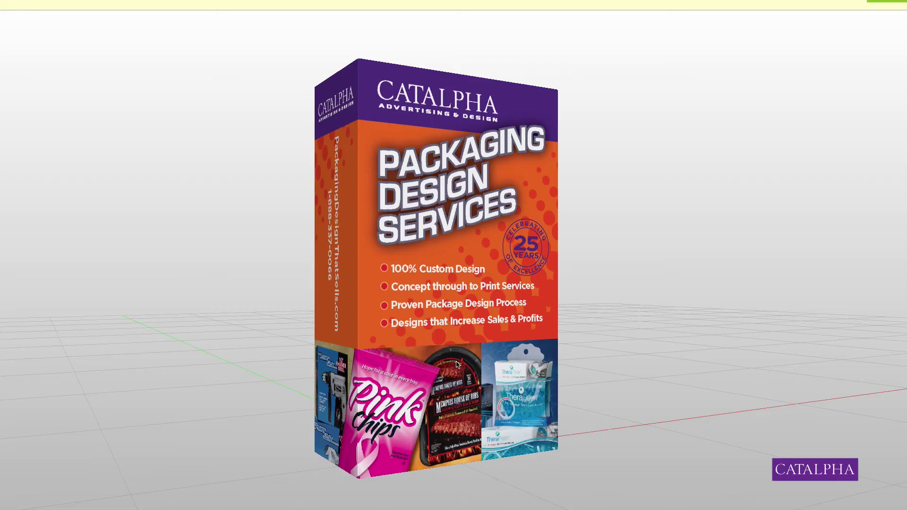
- Switch to the 3D mockup of the printed box and inspect its front, top and side panels
{"action": "left_click_drag", "start_coordinate": [457, 362], "coordinate": [400, 349]}
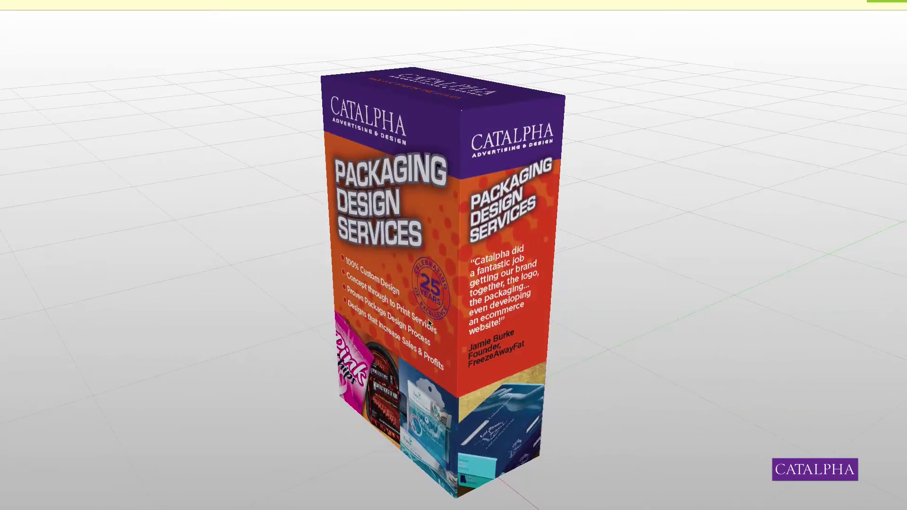
{"action": "left_click_drag", "start_coordinate": [428, 323], "coordinate": [501, 319]}
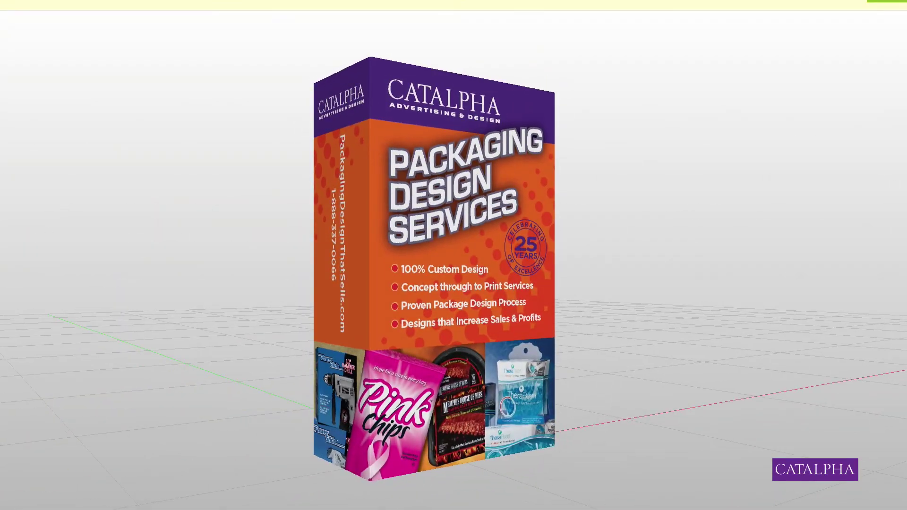